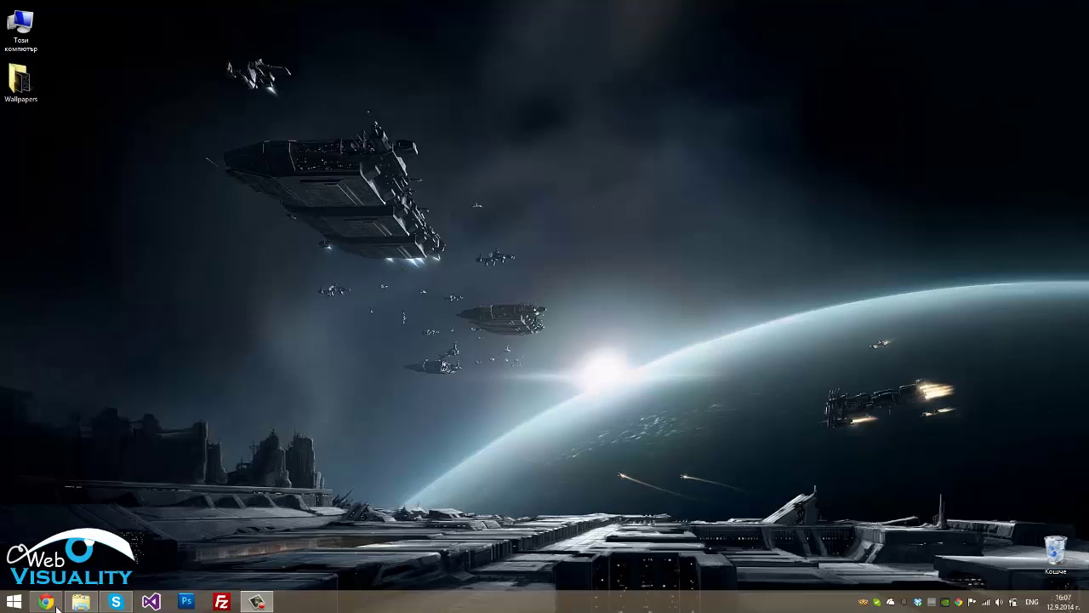
Open the Downloads page of the VirtualBox website in Chrome
click(47, 602)
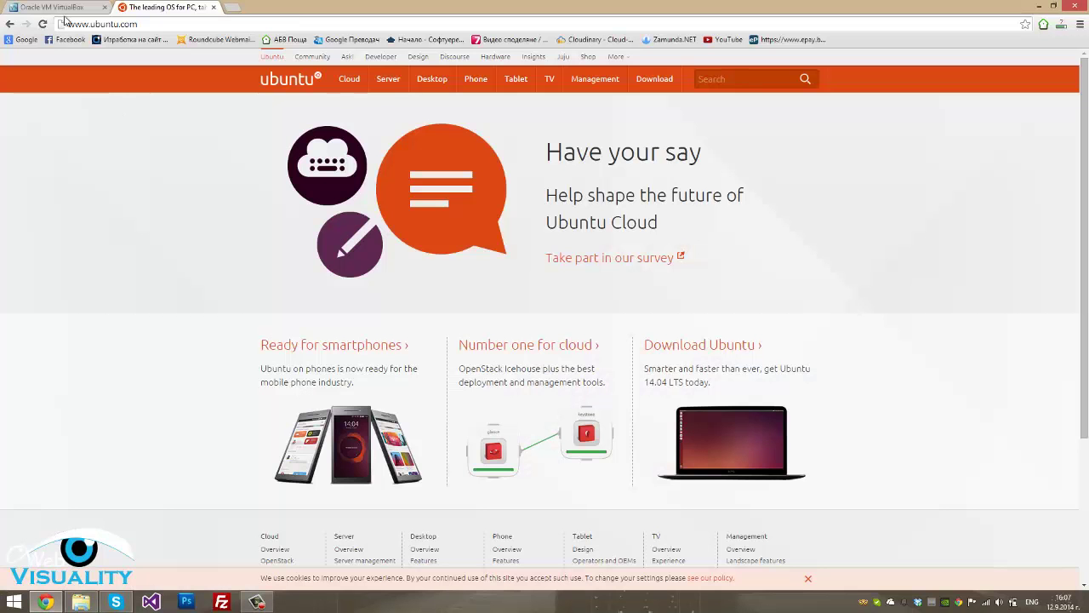
click(58, 7)
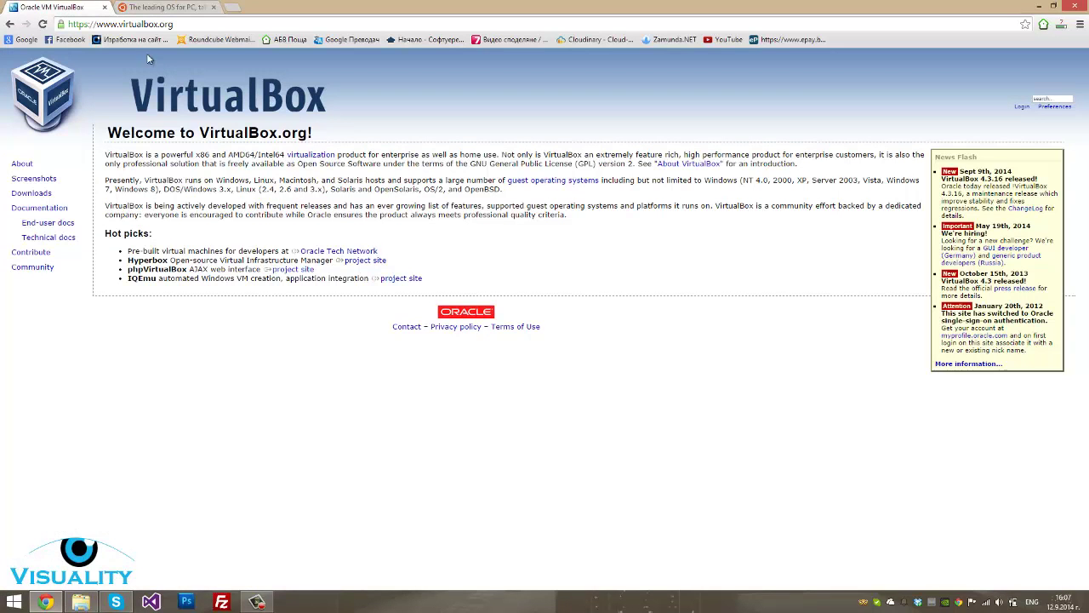
click(184, 23)
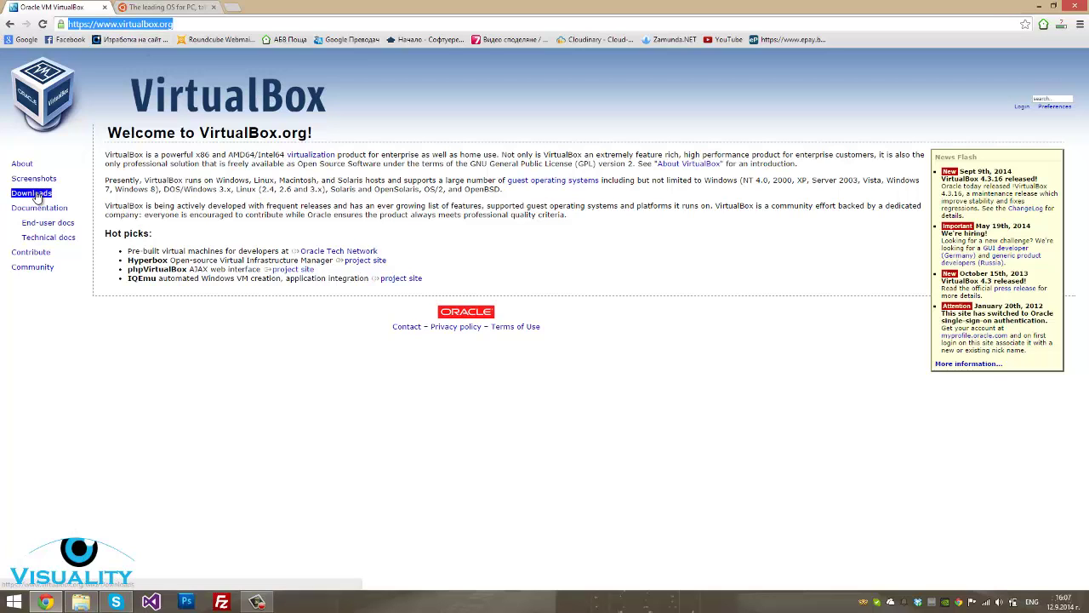
double_click(34, 194)
click(34, 194)
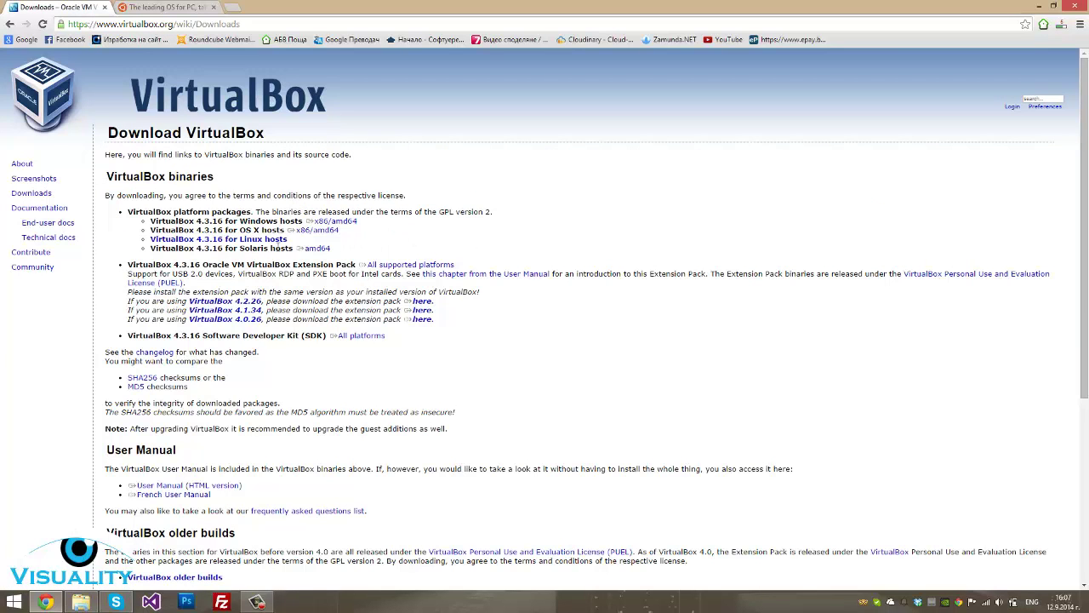
Highlight the VirtualBox 4.3.16 platform package list and the Windows hosts x86/amd64 line
drag(331, 248, 119, 224)
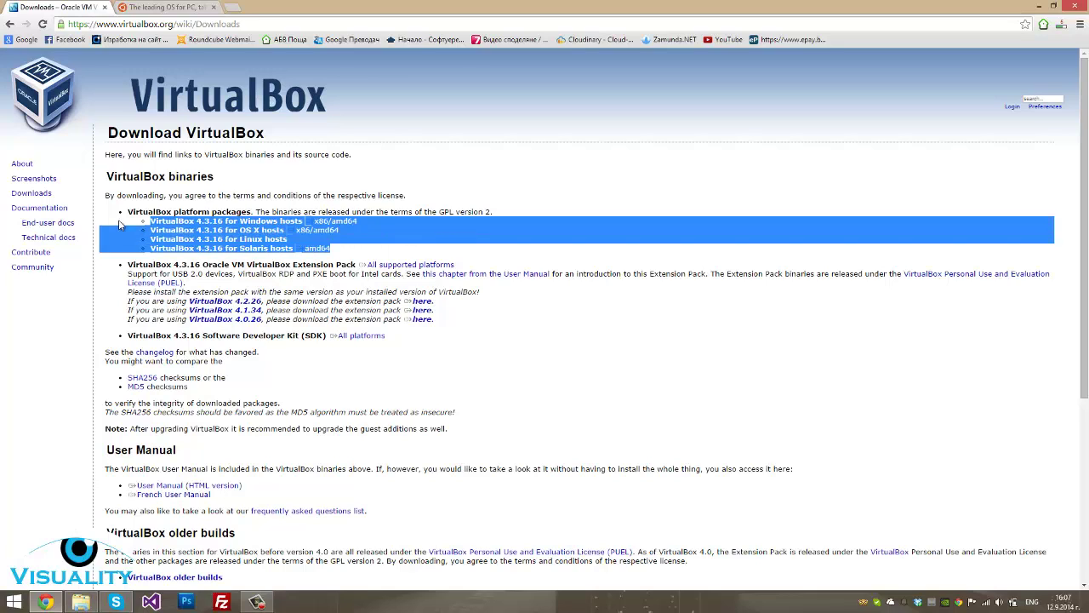
click(119, 223)
drag(304, 221, 356, 223)
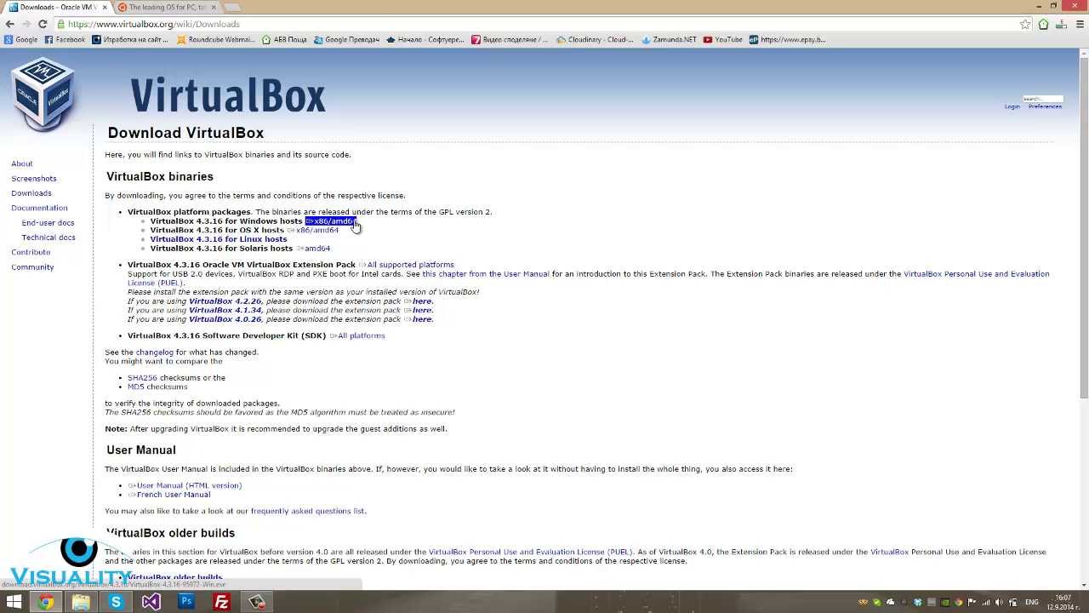
drag(371, 226, 298, 221)
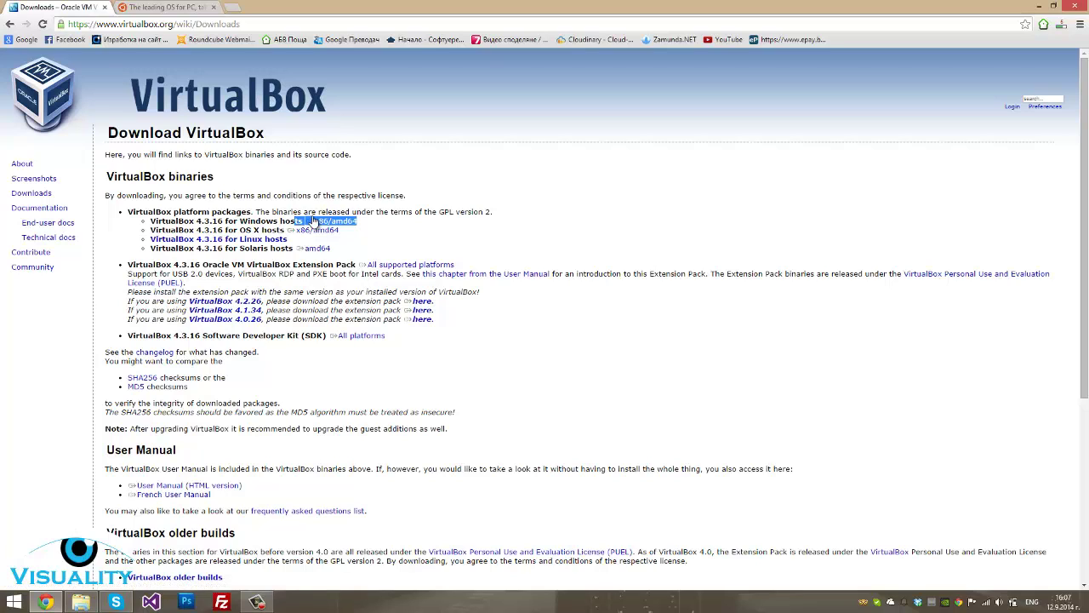
click(429, 235)
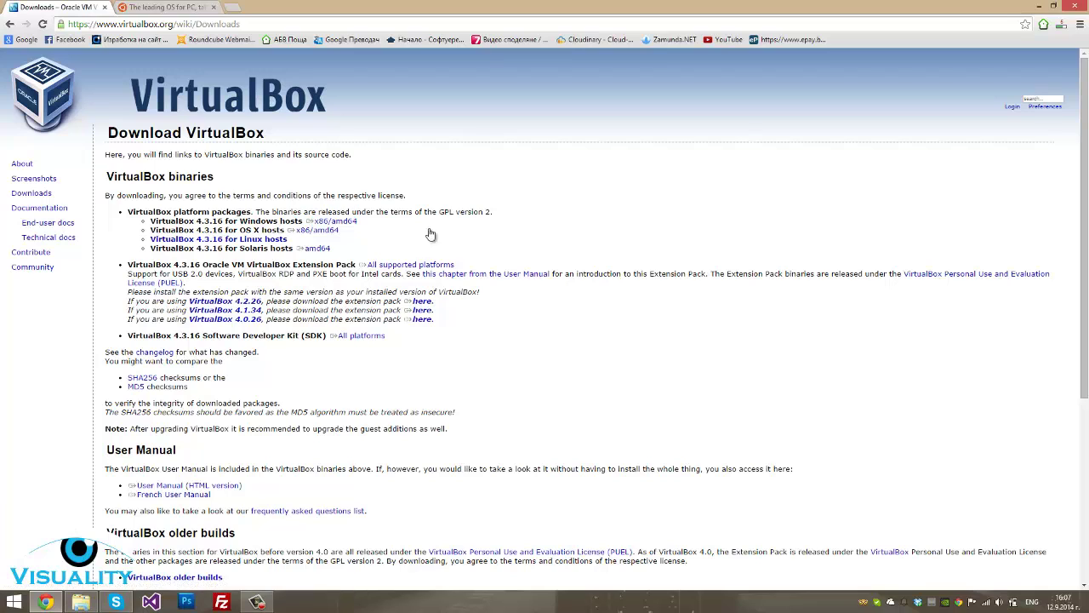
Run VirtualBox-4.3.16-95972-Win.exe from the Linux folder past the security warning, then return to ubuntu.com
click(83, 604)
mouse_move(550, 274)
mouse_down()
mouse_move(524, 228)
mouse_move(540, 275)
mouse_up()
click(530, 240)
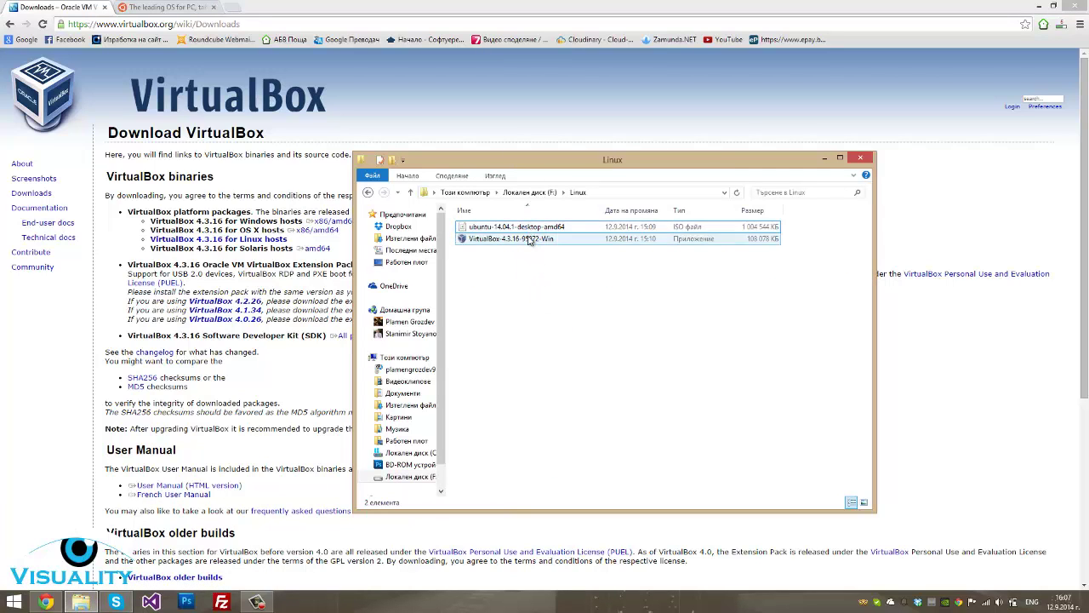
click(529, 239)
double_click(529, 240)
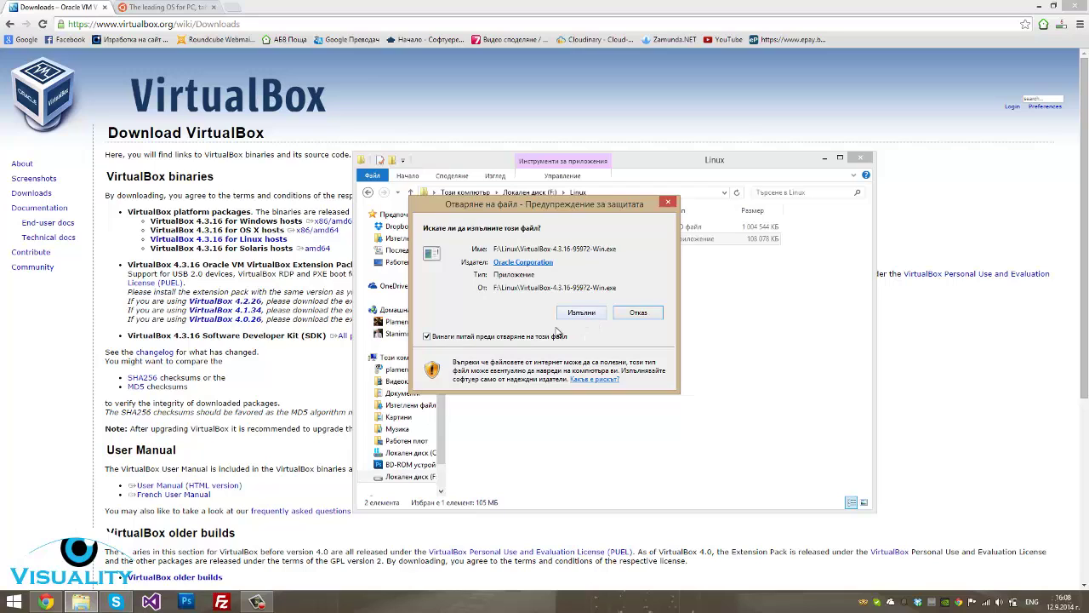
click(582, 312)
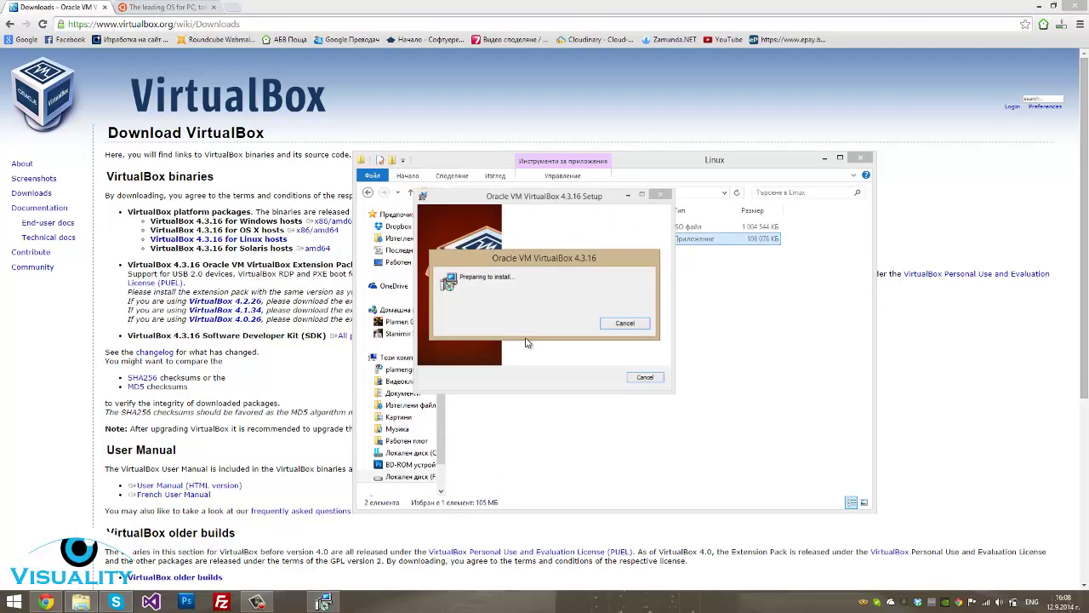
click(164, 7)
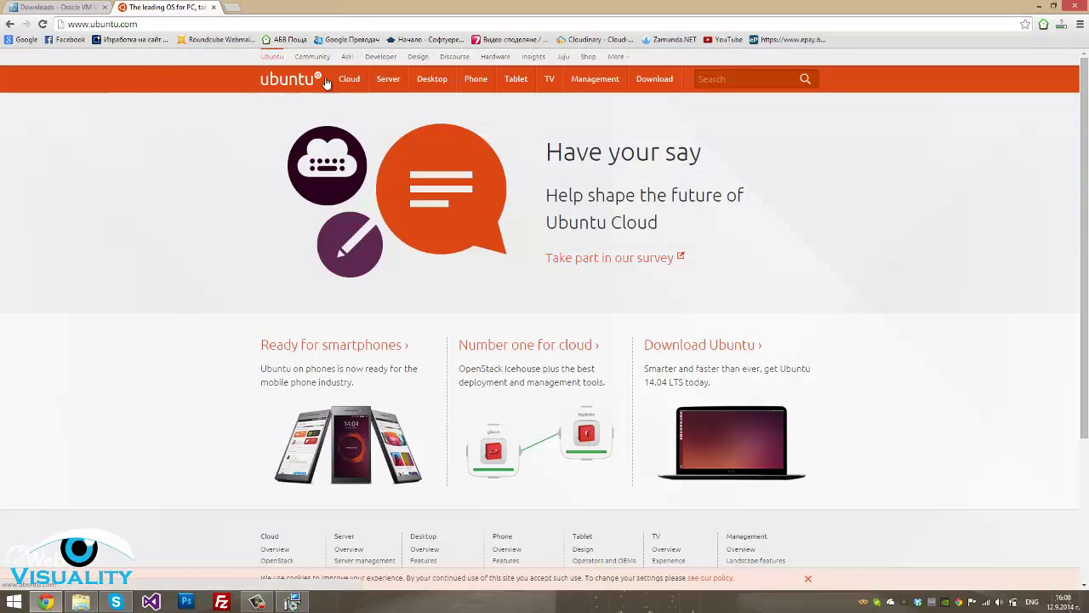
Request the 64-bit flavour of the Ubuntu 14.04.1 Desktop download
mouse_move(672, 84)
key(ctrl+l)
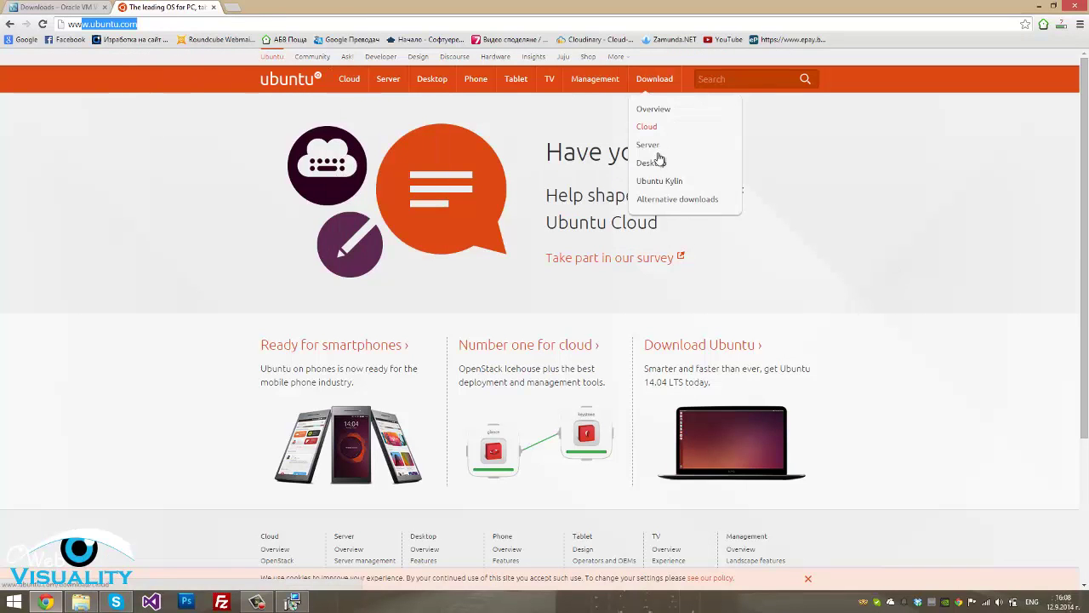
click(653, 162)
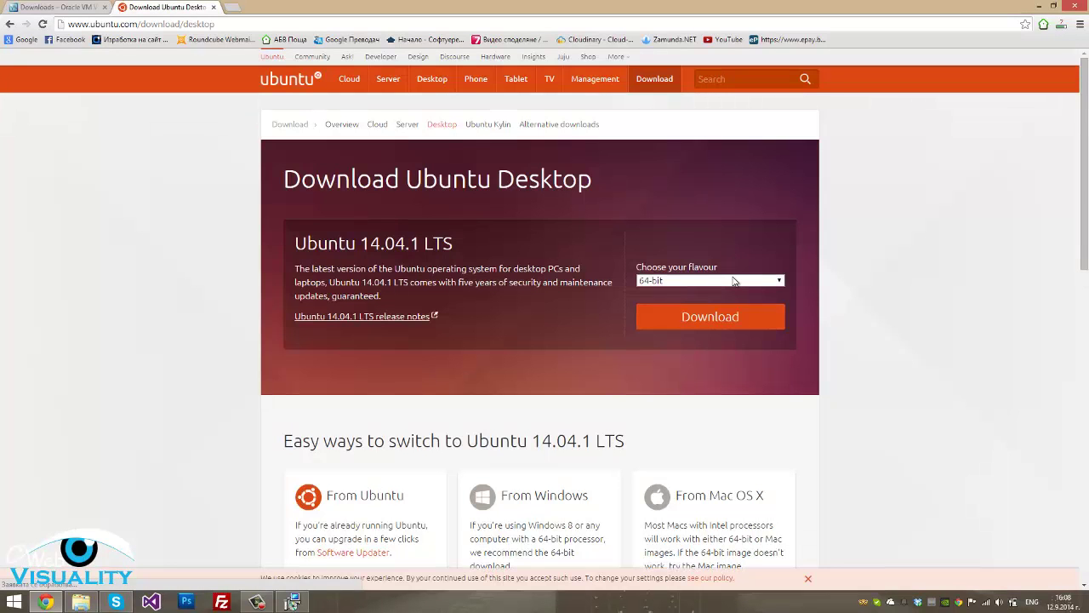
click(732, 280)
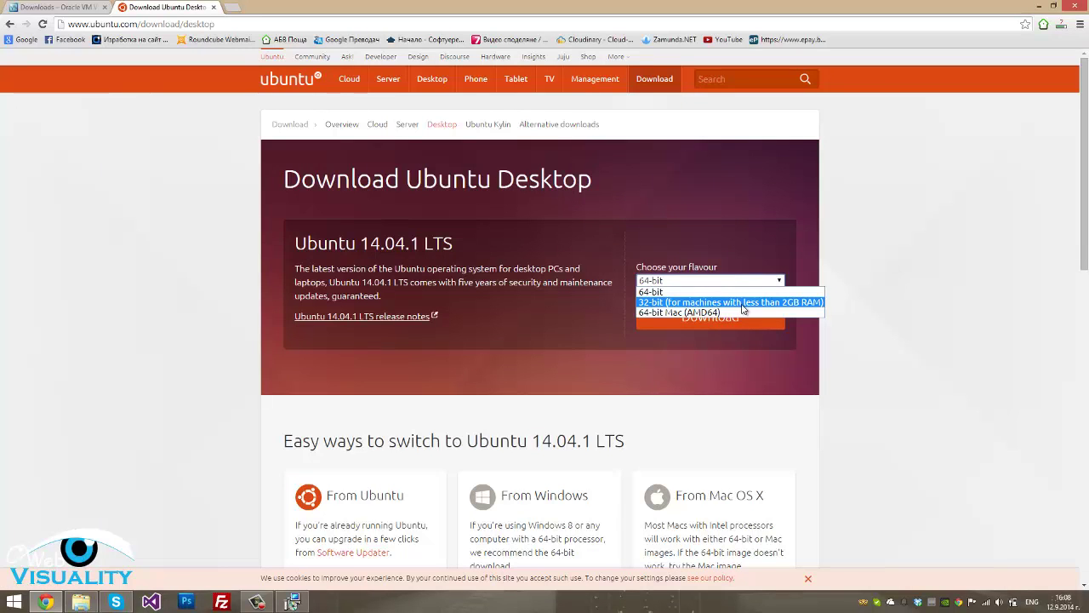
click(752, 295)
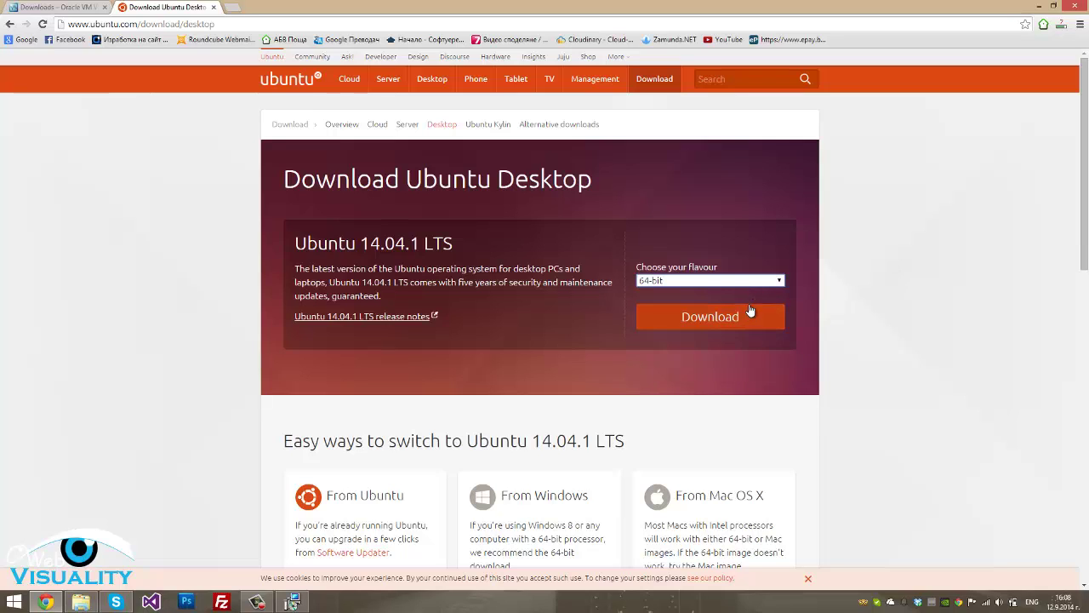
click(745, 317)
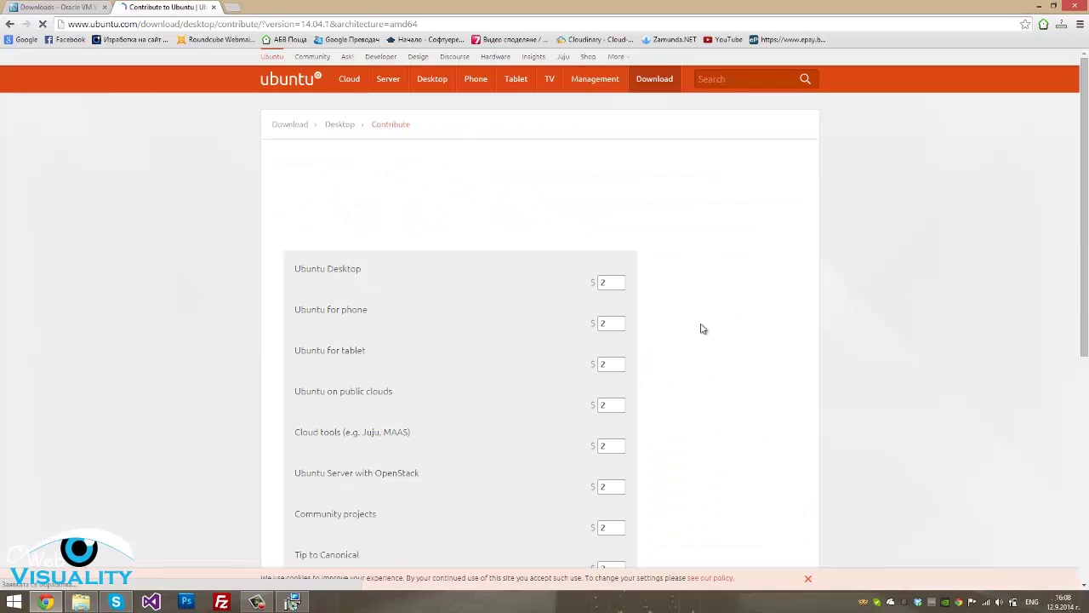
Skip the contribution and continue to the download with $0
scroll(646, 301, down, 5)
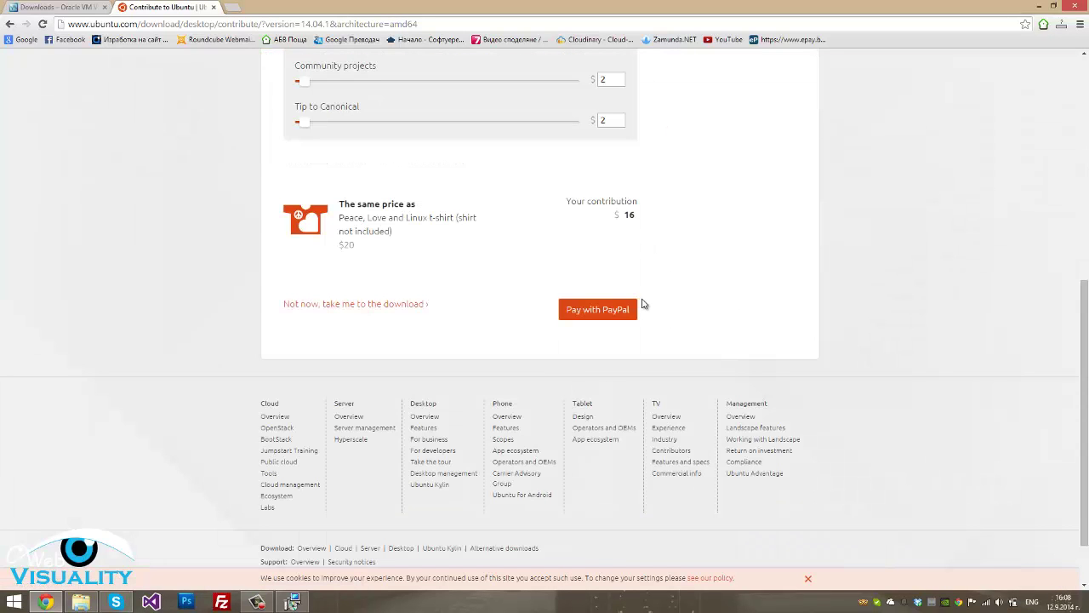
scroll(485, 256, up, 5)
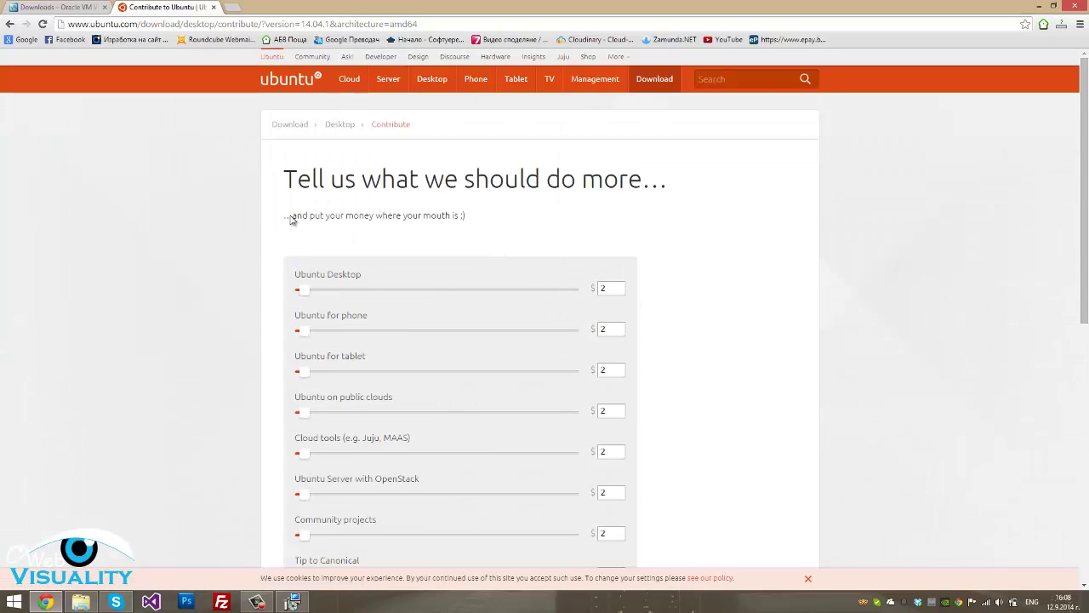
drag(283, 211, 673, 352)
click(672, 351)
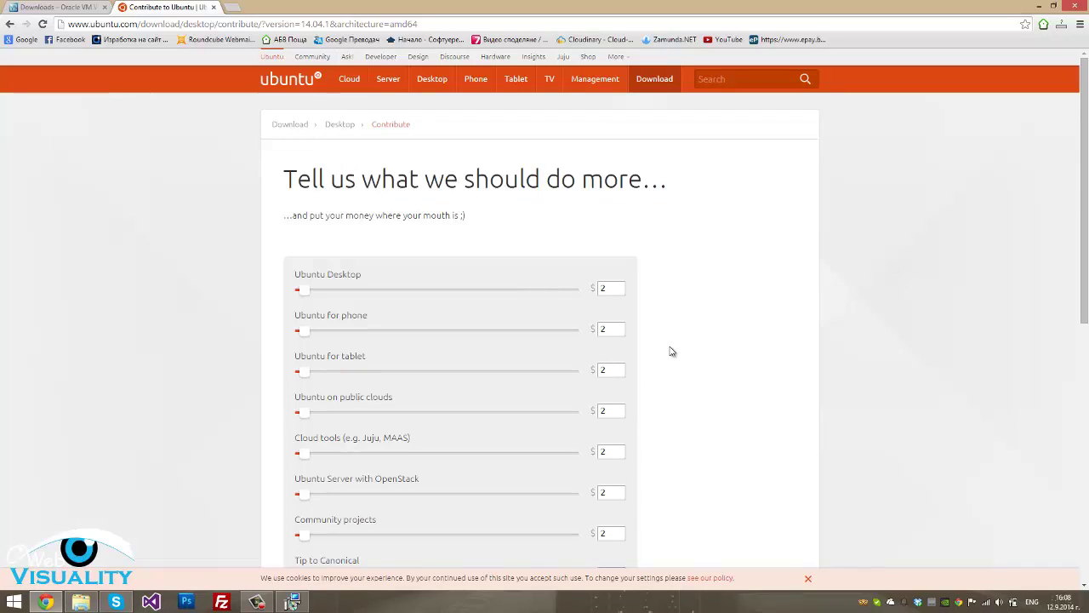
scroll(647, 365, down, 3)
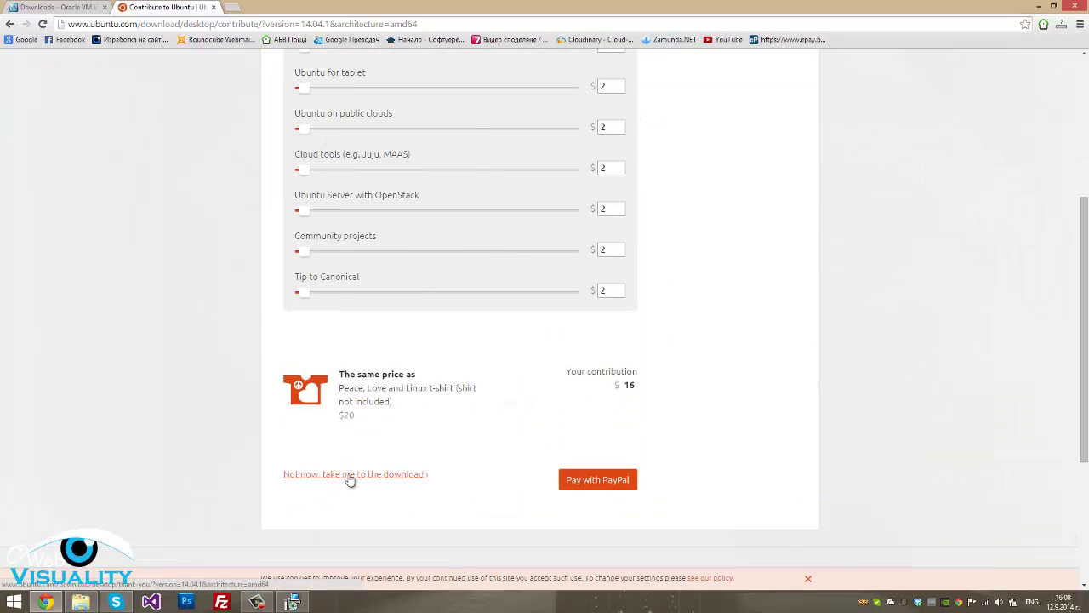
click(393, 478)
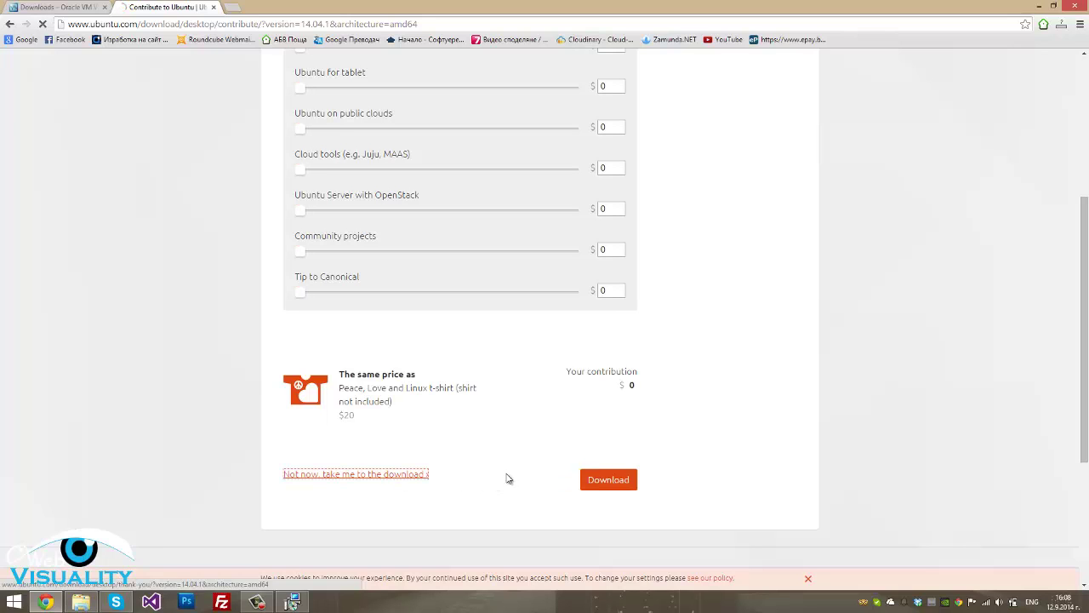
click(620, 485)
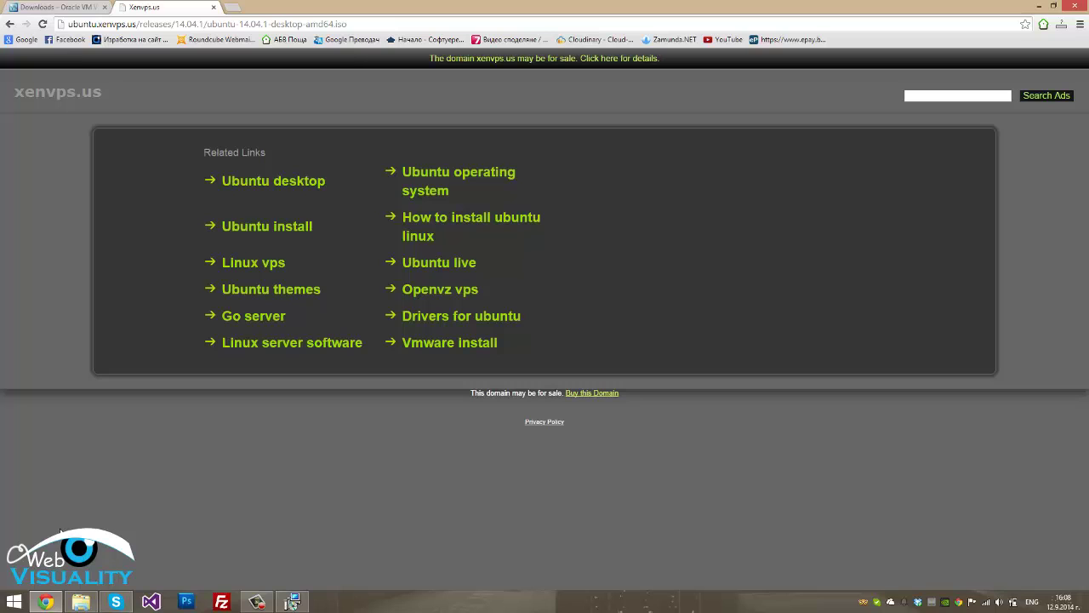
Request the 64-bit Ubuntu Desktop download again and skip the contribution with 'Not now, take me to the download'
click(8, 24)
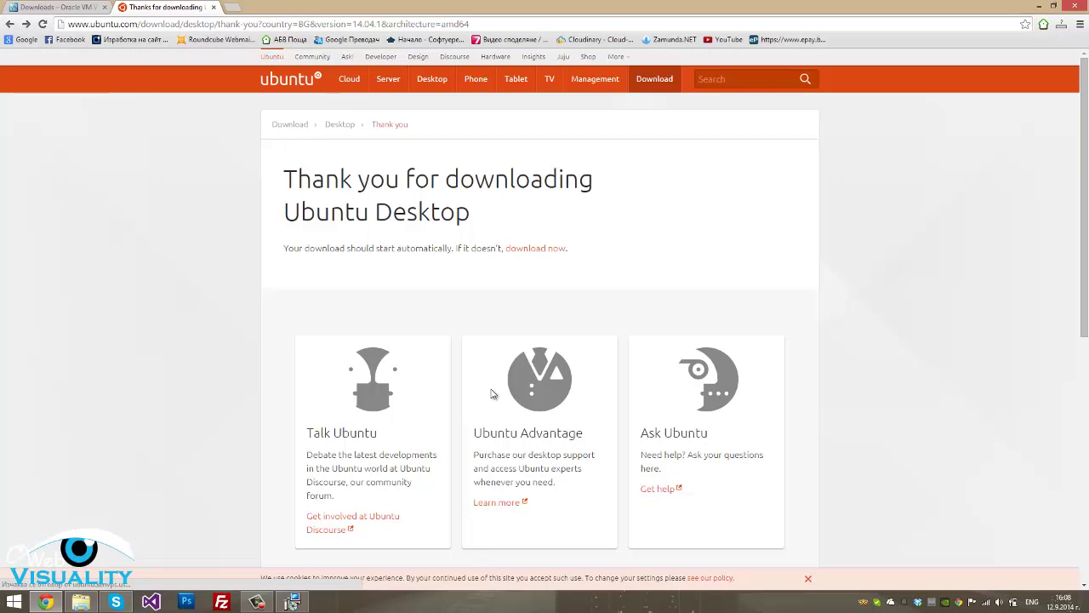
mouse_move(657, 82)
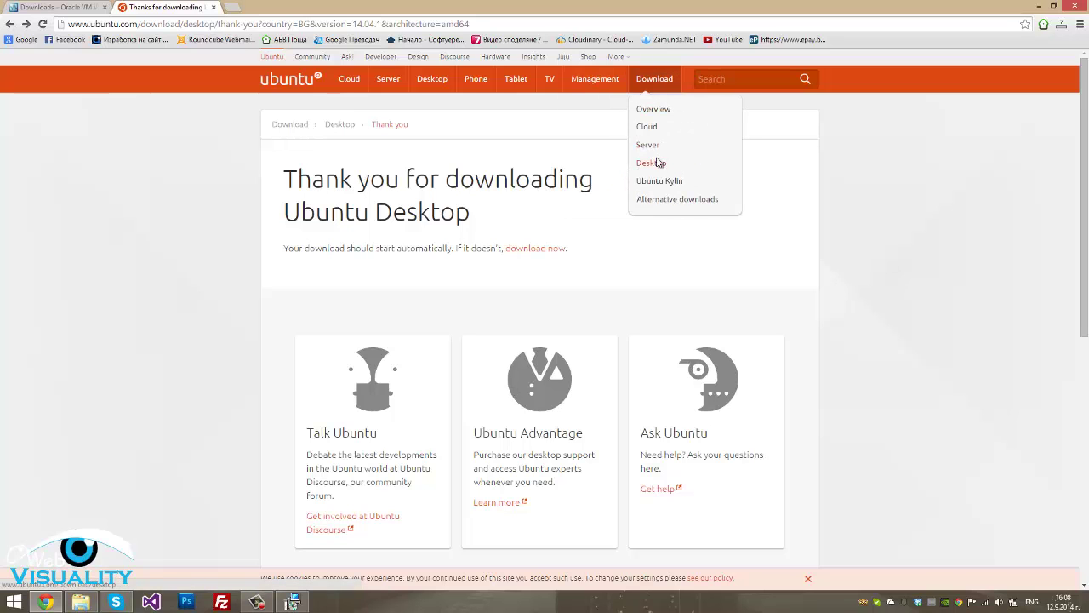
click(653, 162)
scroll(665, 290, down, 1)
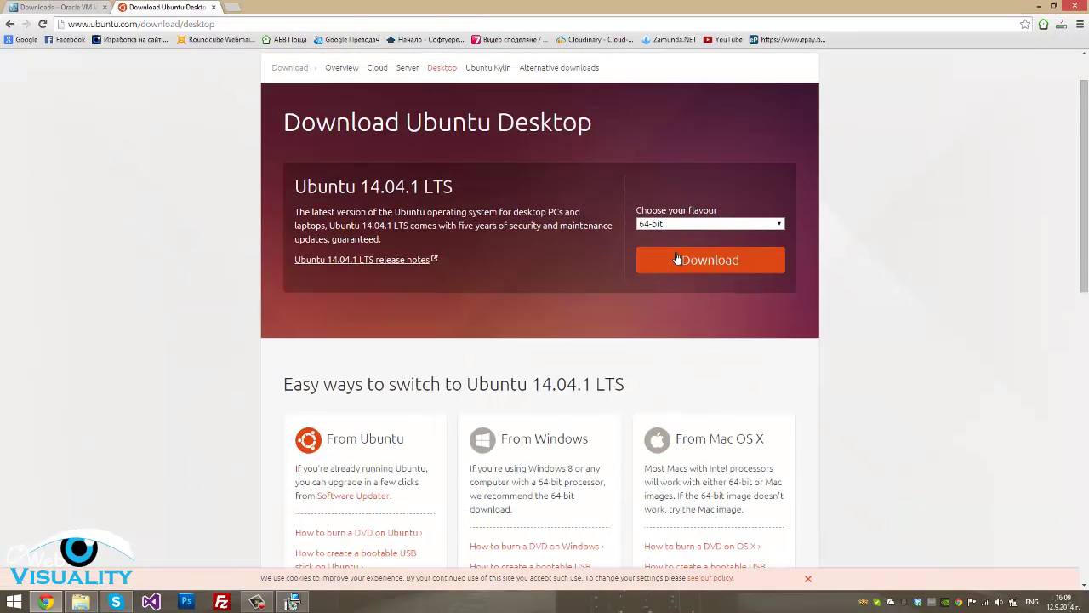
click(710, 260)
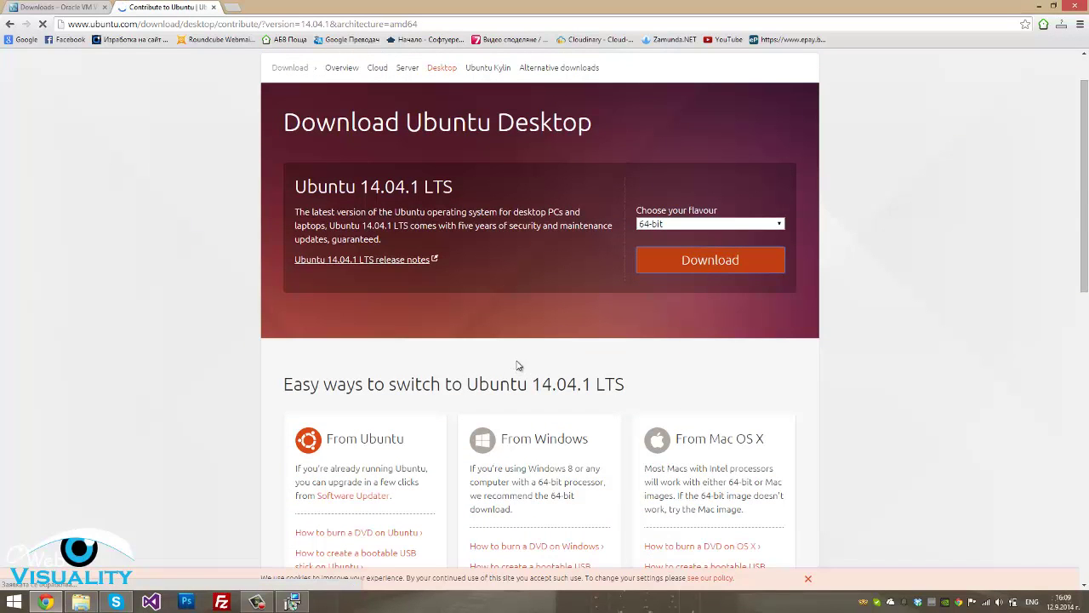
scroll(505, 394, down, 3)
scroll(417, 402, down, 1)
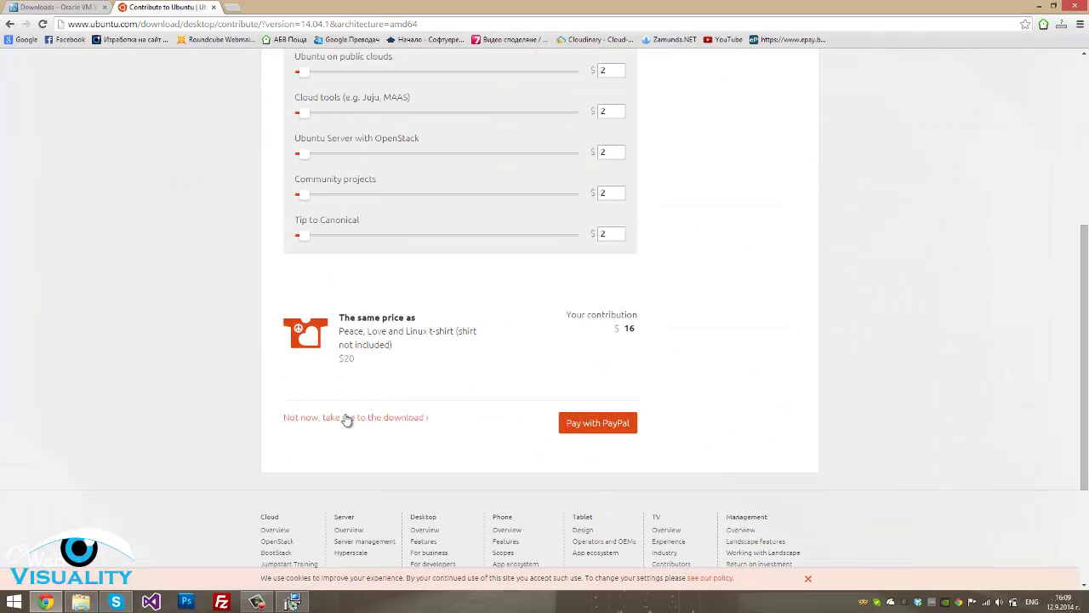
click(343, 417)
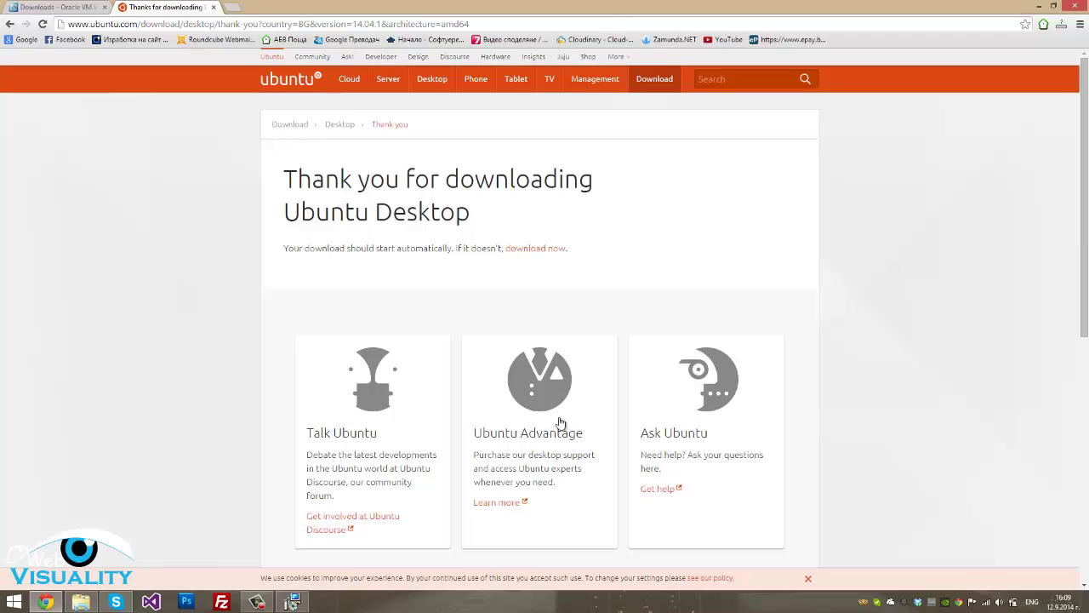
Select the download address and close the parked xenvps.us tab
scroll(560, 423, down, 5)
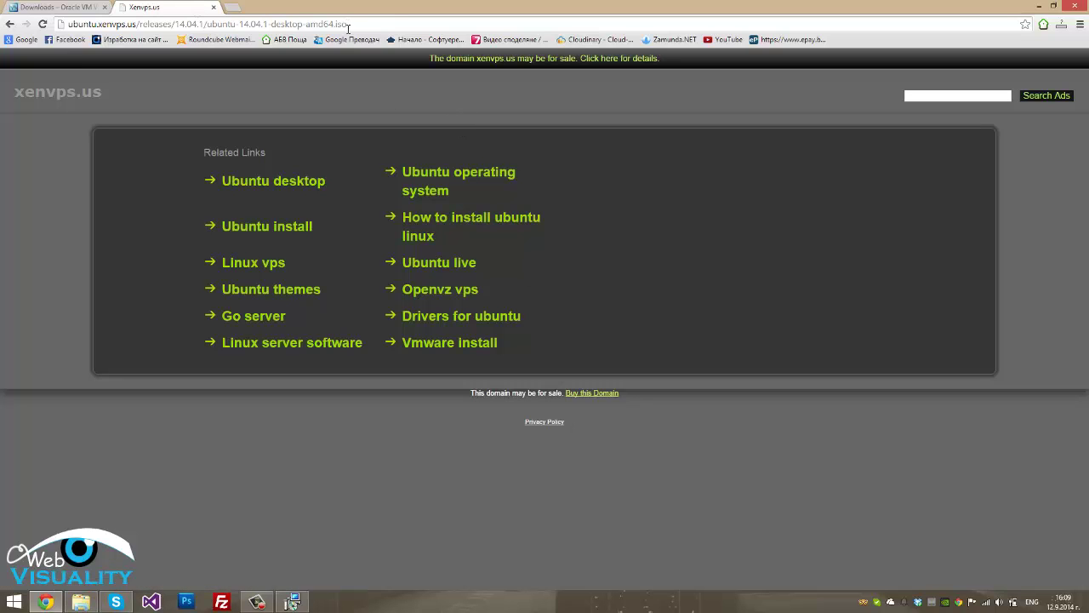
drag(347, 24, 68, 24)
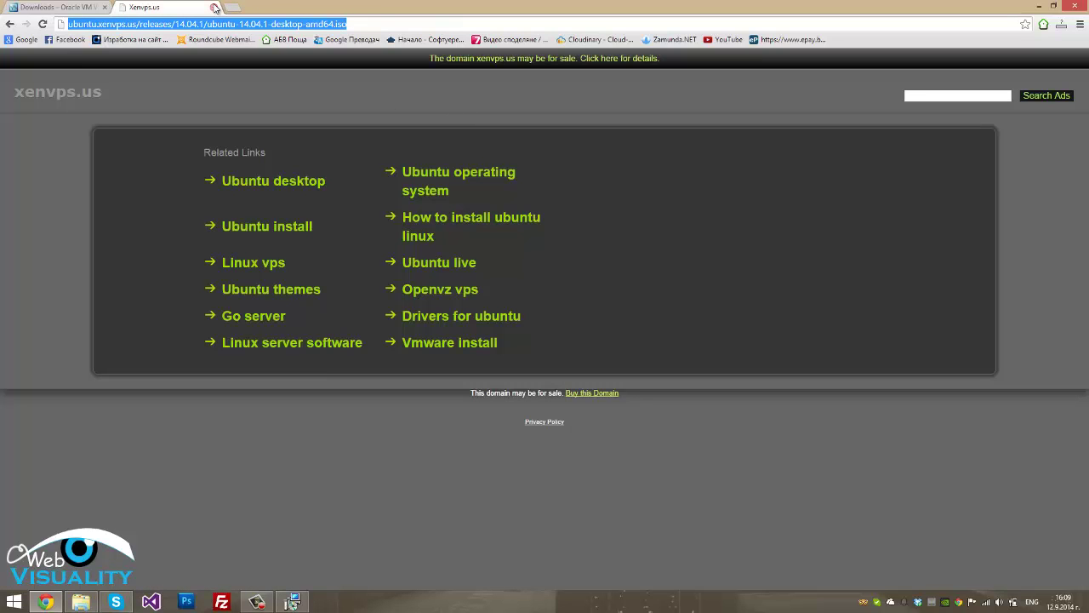
key(ctrl+w)
click(81, 602)
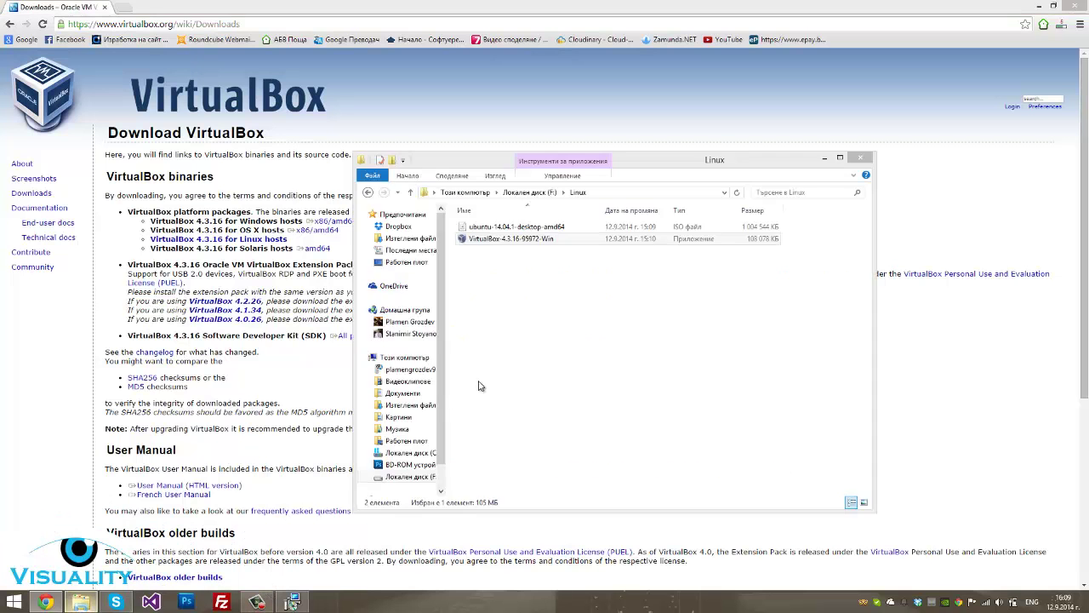
Install VirtualBox 4.3.16 with default features, shortcuts and network interfaces, then finish the installer
click(553, 227)
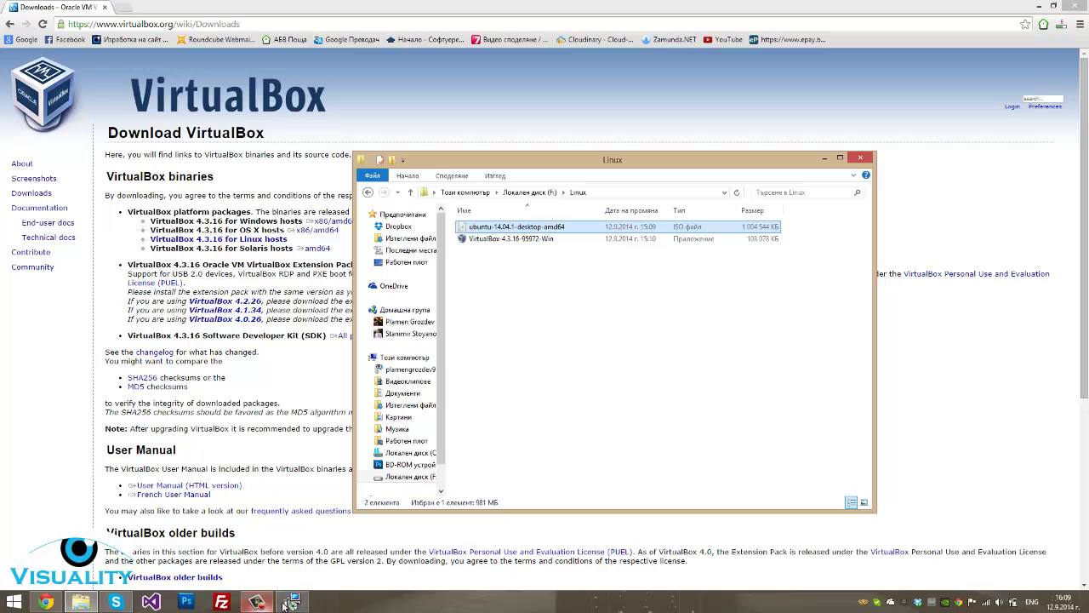
click(291, 603)
click(601, 390)
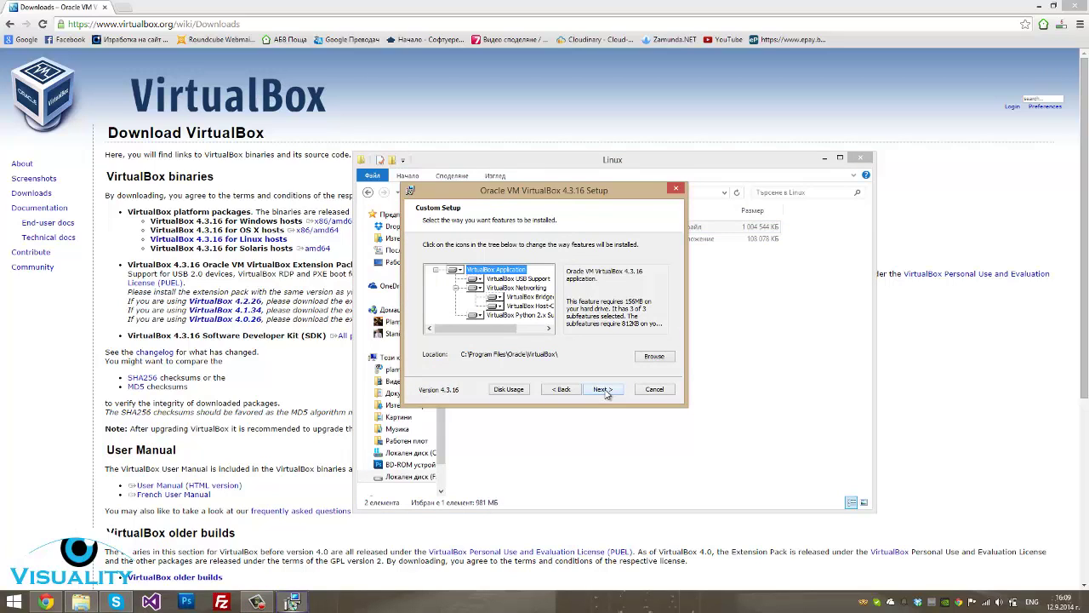
click(605, 390)
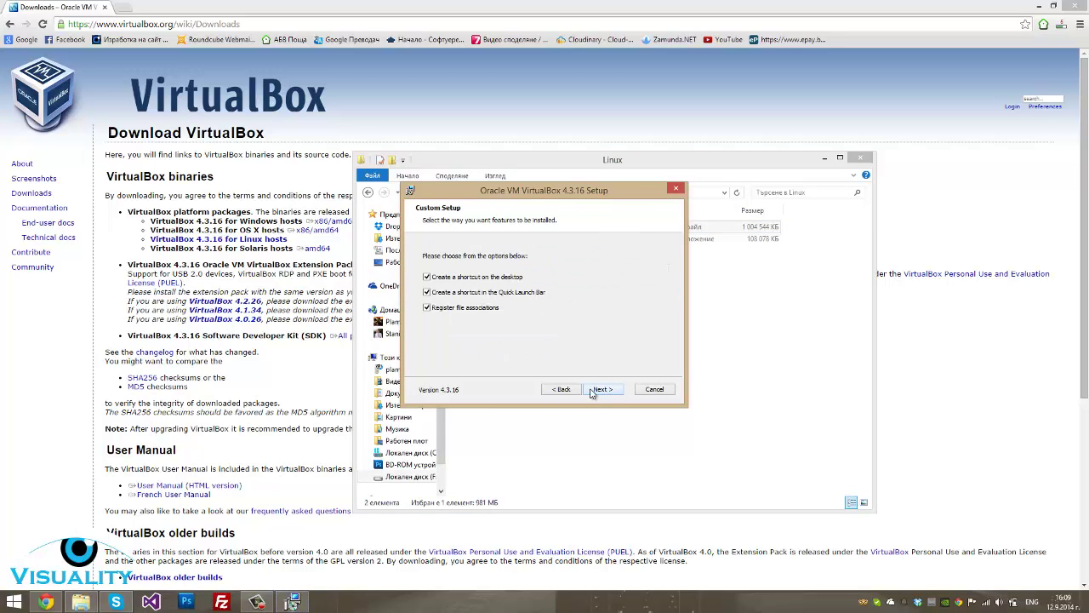
click(603, 390)
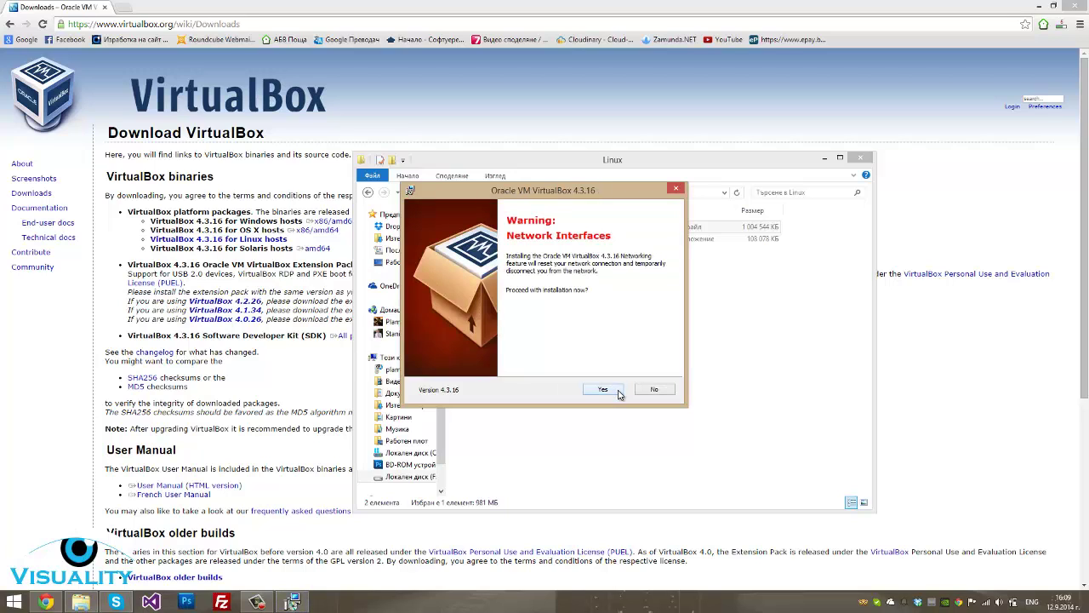
click(619, 394)
click(618, 393)
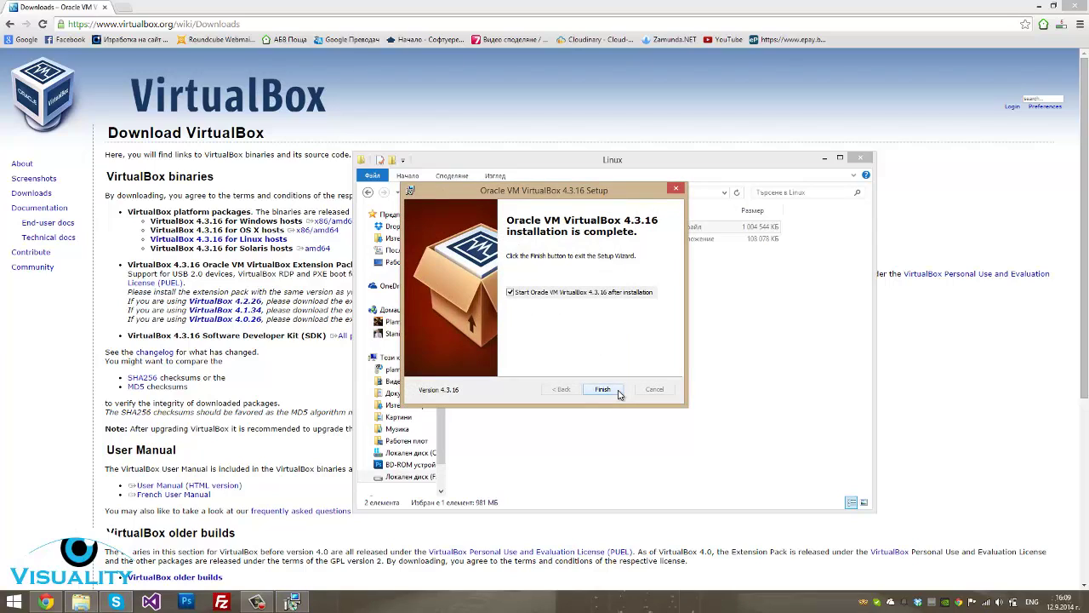
click(602, 389)
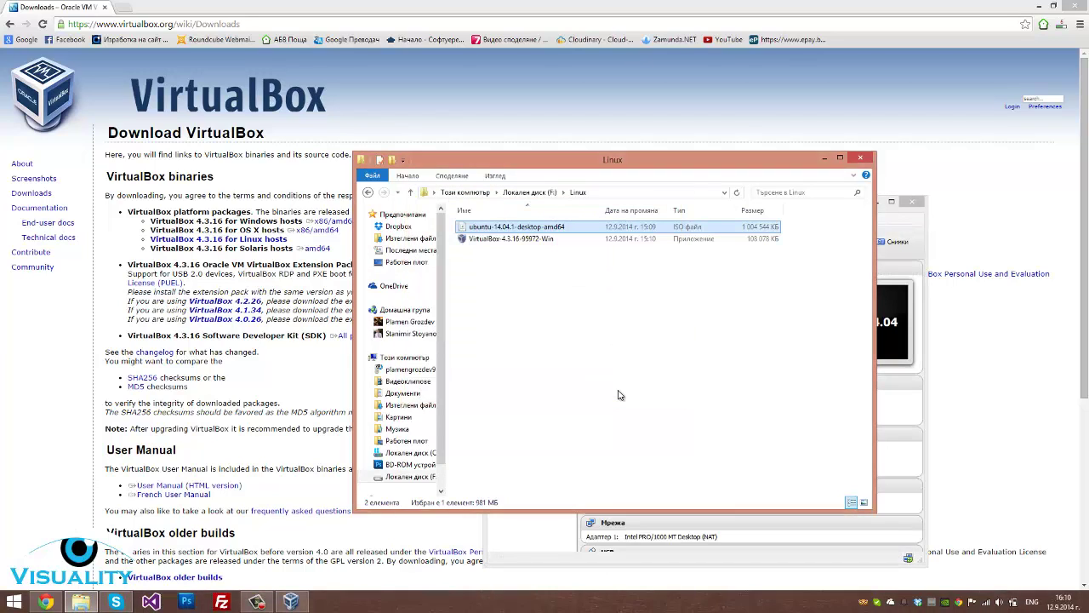
Close the Linux folder, minimize Chrome, and remove Xubuntu 14.04 with 'Remove only'
click(860, 158)
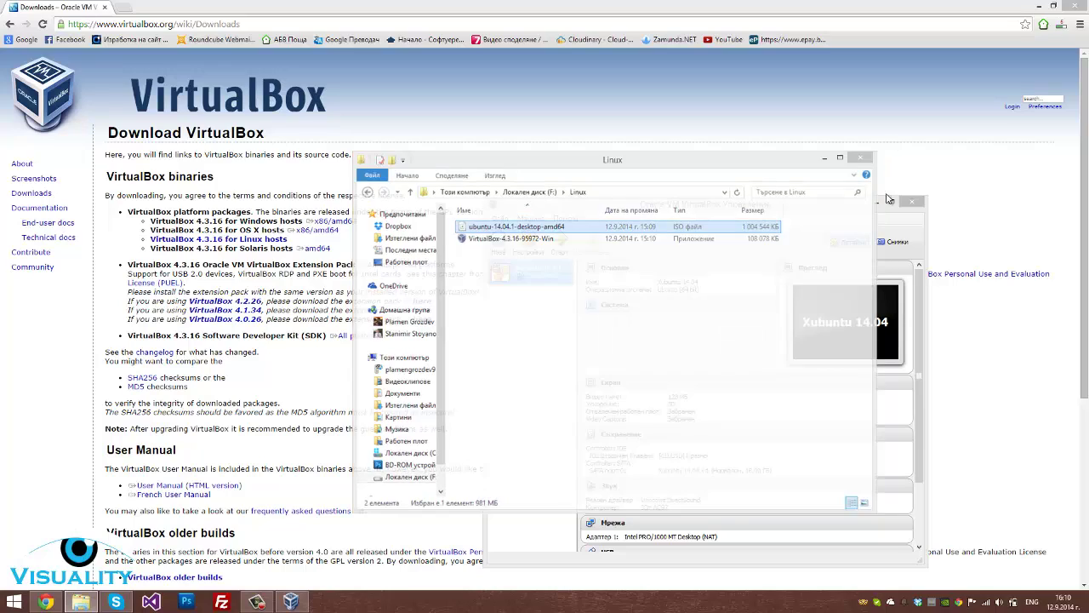
click(1036, 6)
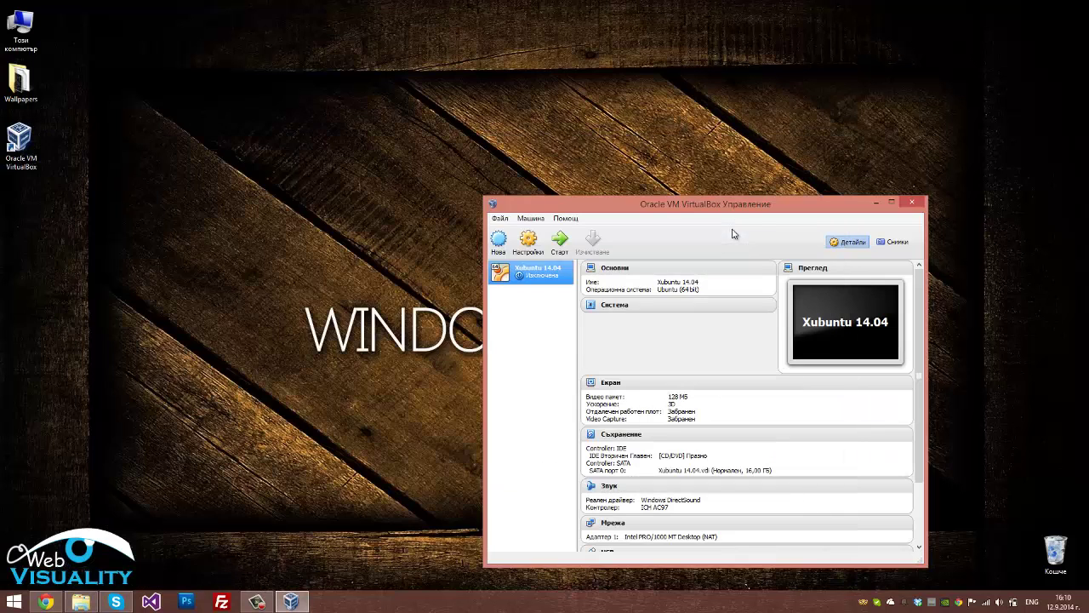
drag(771, 197, 597, 115)
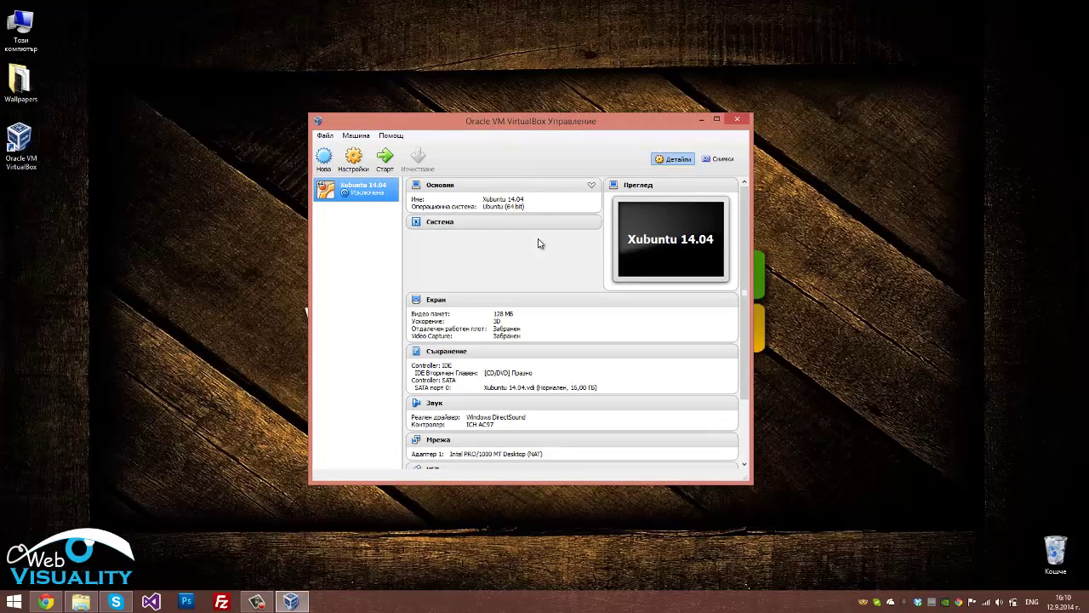
right_click(328, 197)
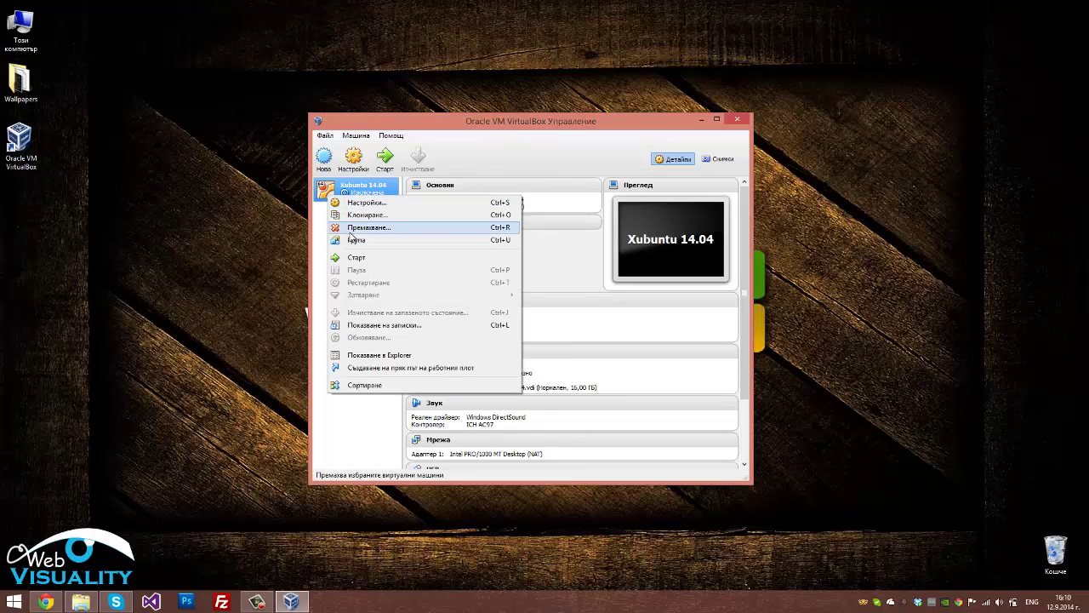
click(357, 228)
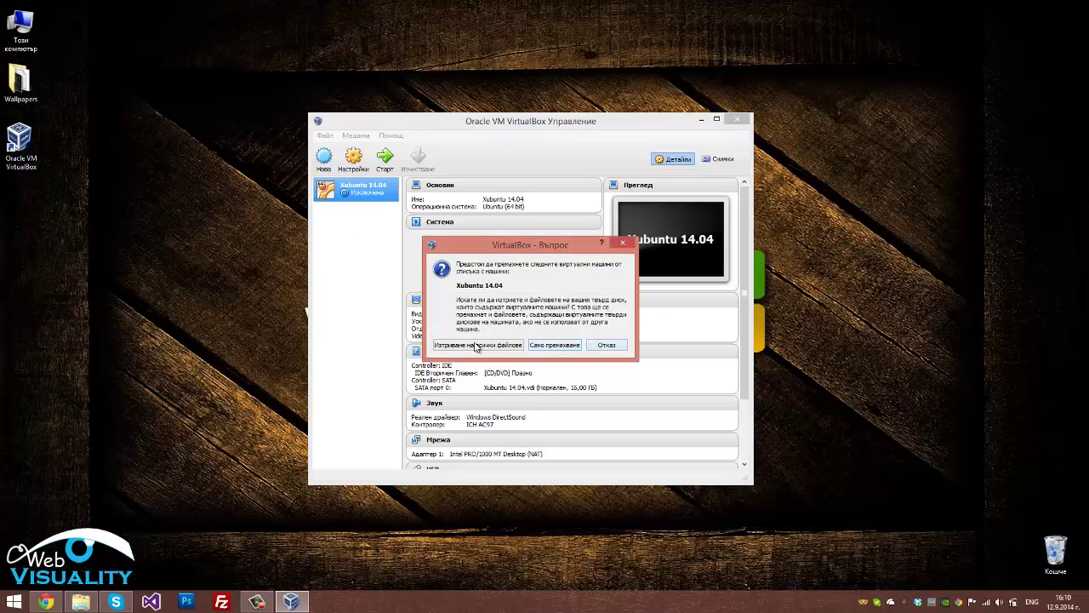
click(552, 347)
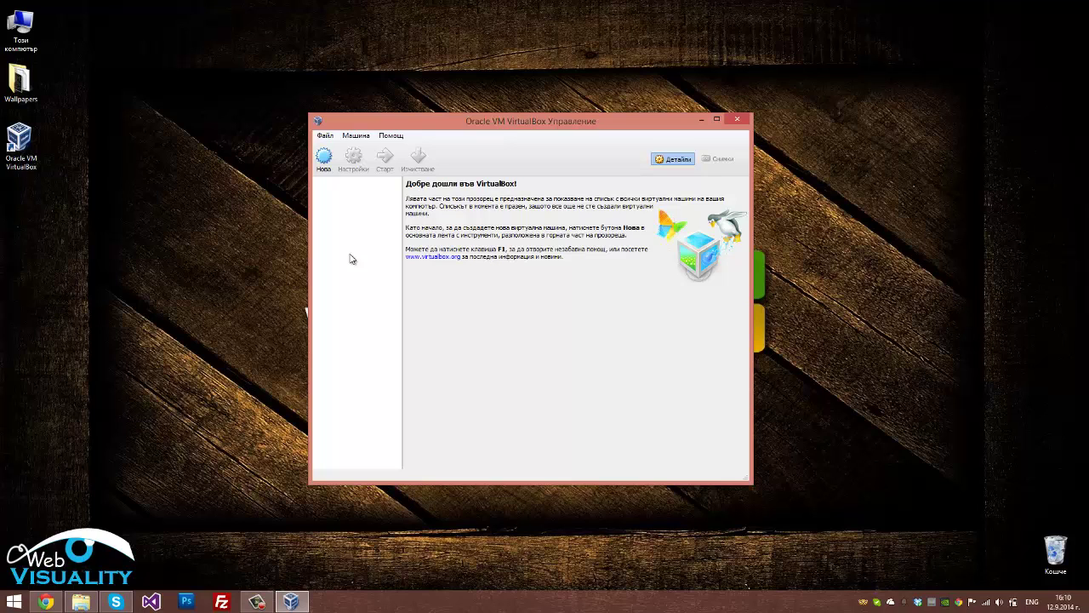
Start a new machine named 'Linux Ubuntu', type Linux, version Ubuntu (64 bit)
click(323, 157)
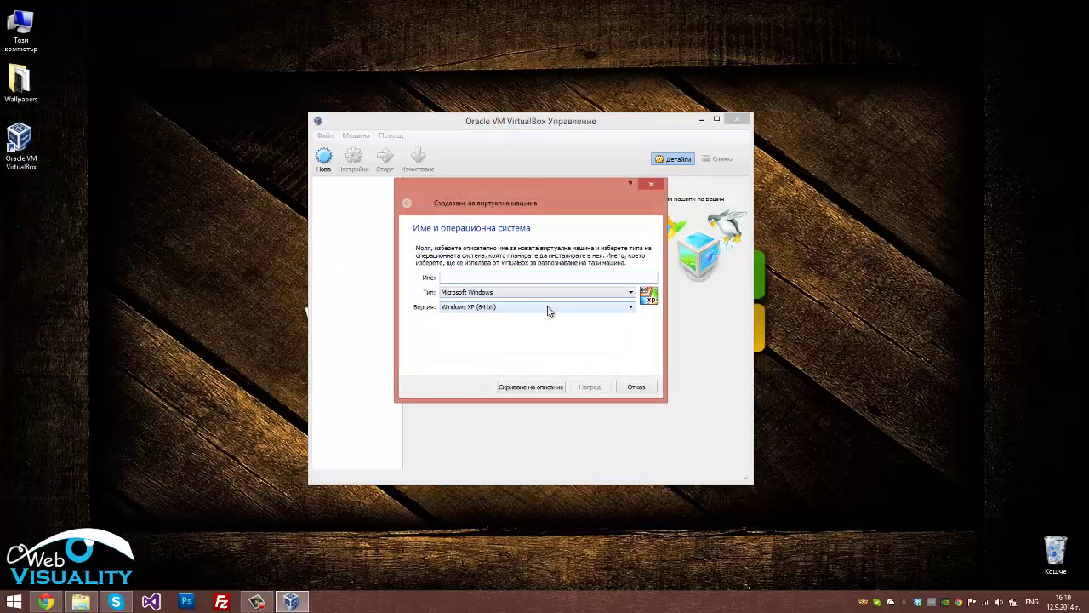
click(549, 307)
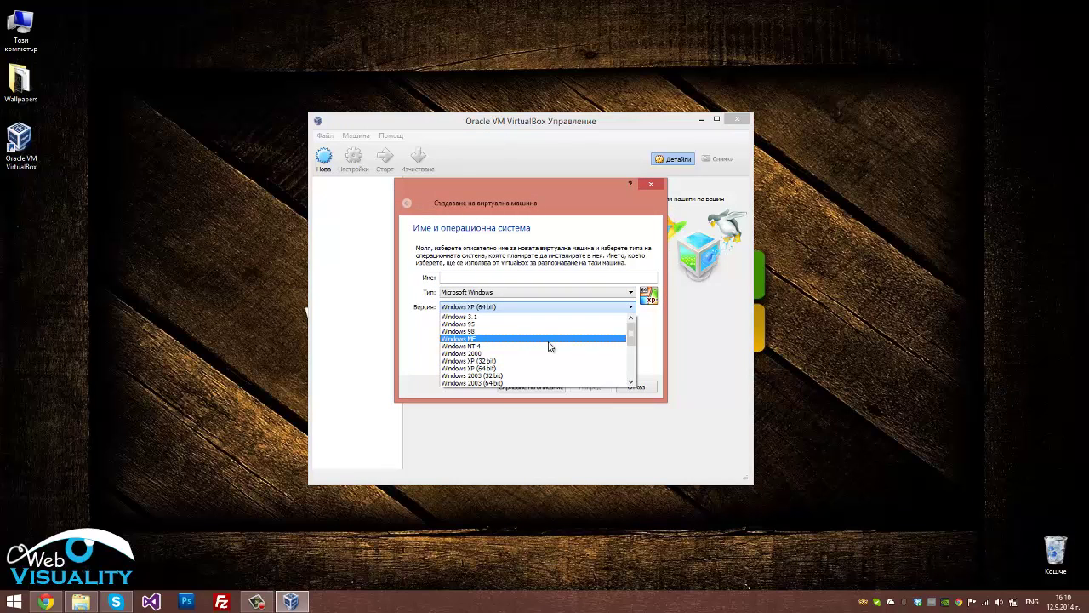
scroll(544, 369, down, 4)
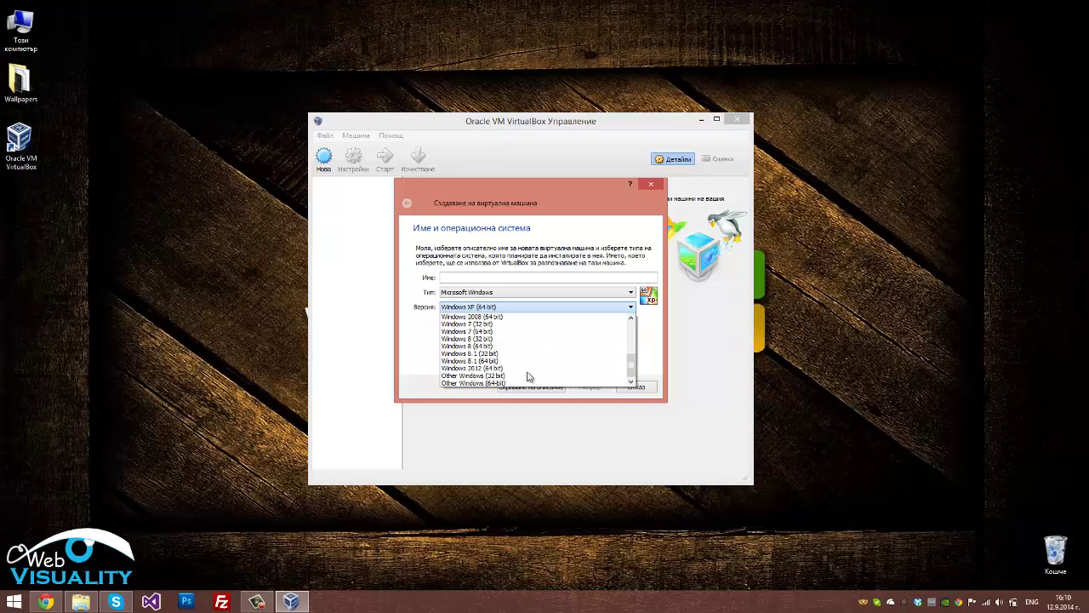
scroll(527, 376, up, 5)
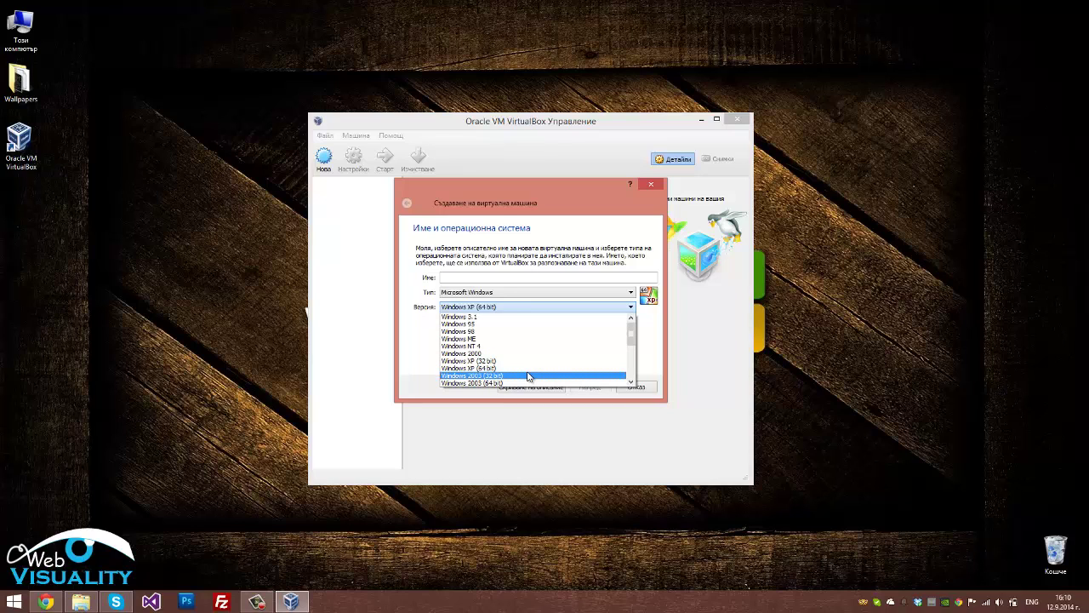
click(474, 291)
click(502, 291)
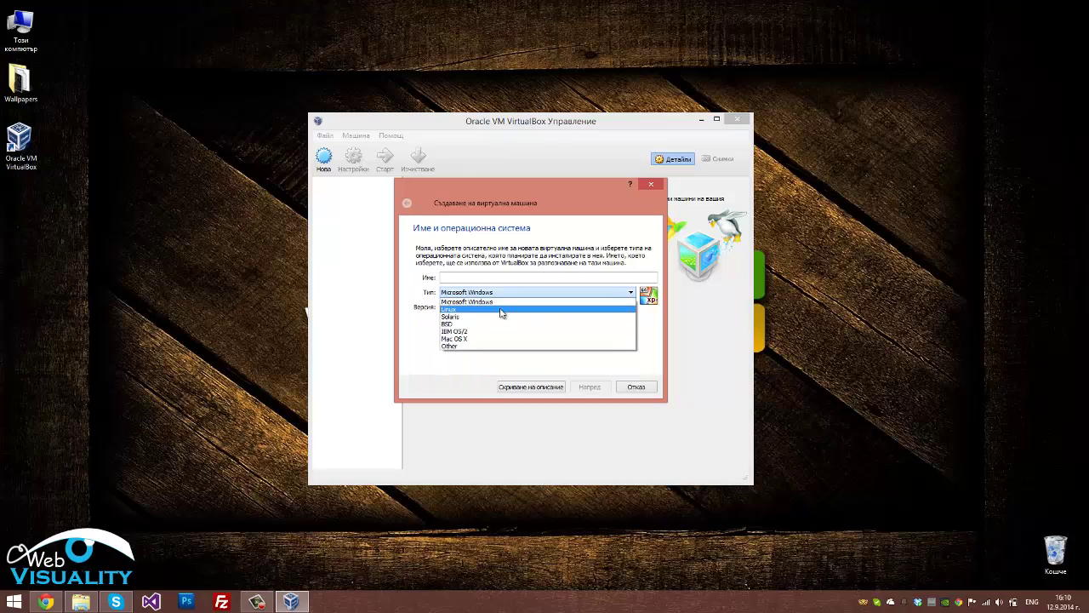
click(502, 310)
click(507, 307)
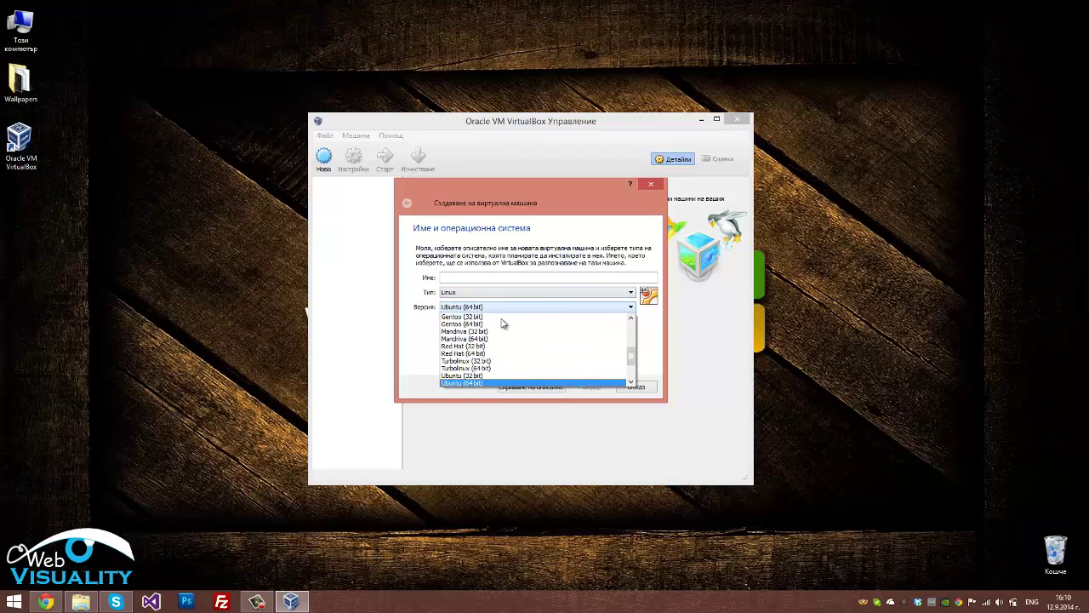
click(500, 383)
click(499, 276)
text(Linux Ubuntu)
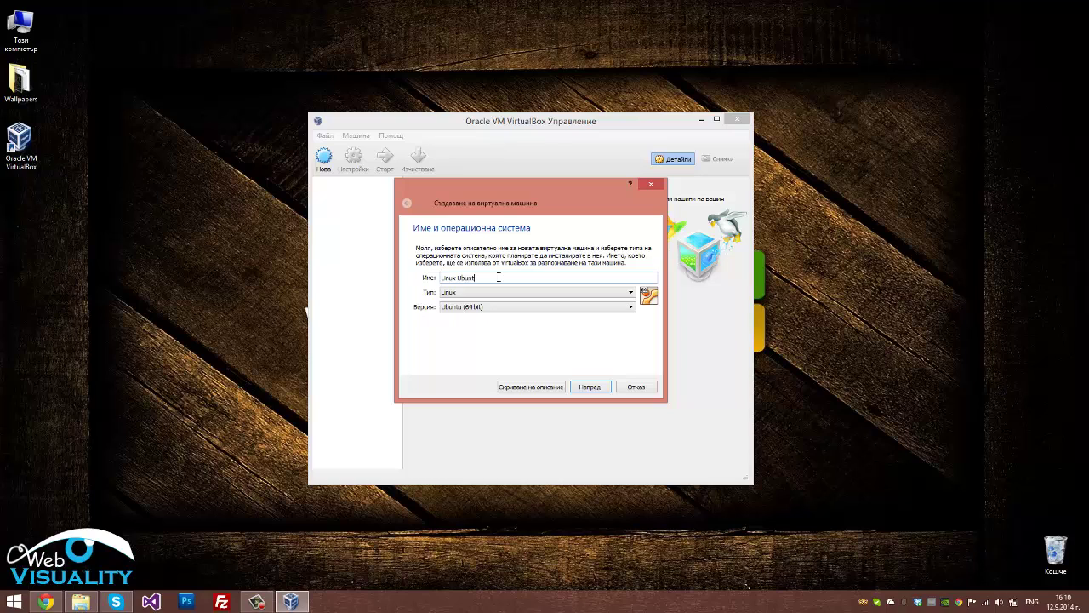
click(589, 388)
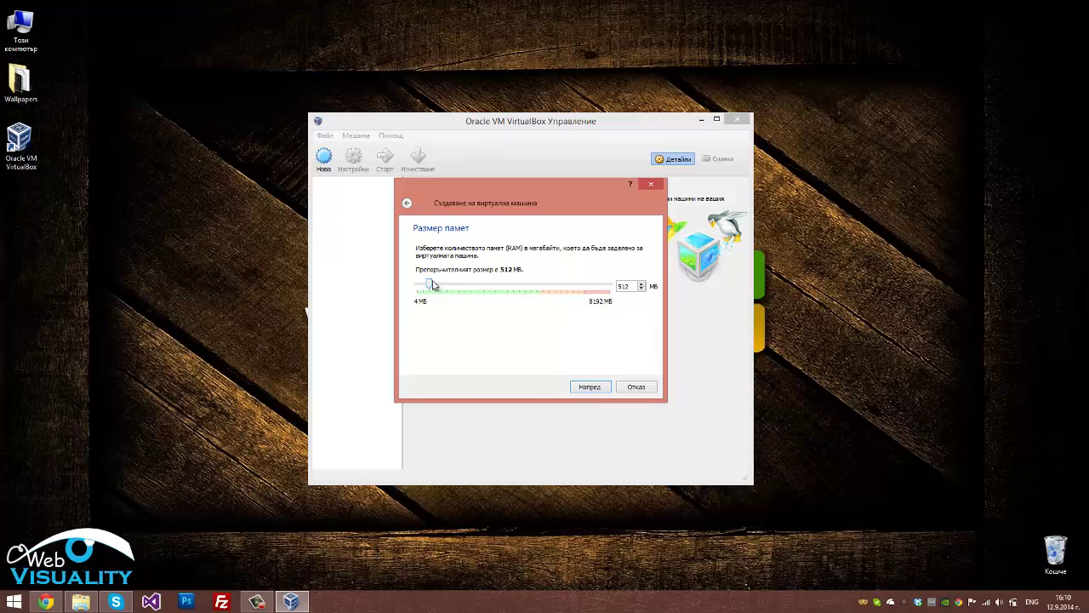
Allocate 3000 MB of RAM to the Linux Ubuntu machine and proceed
drag(430, 285, 490, 282)
drag(630, 286, 565, 284)
text(3000)
click(590, 387)
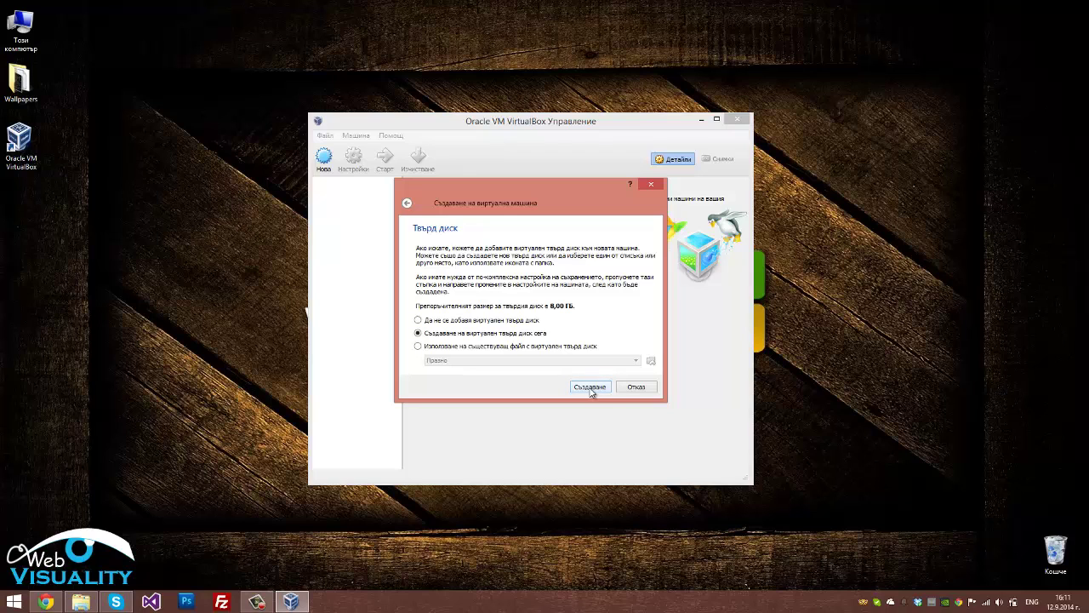
Create a dynamically allocated 30 GB VDI hard disk for Linux Ubuntu
click(589, 387)
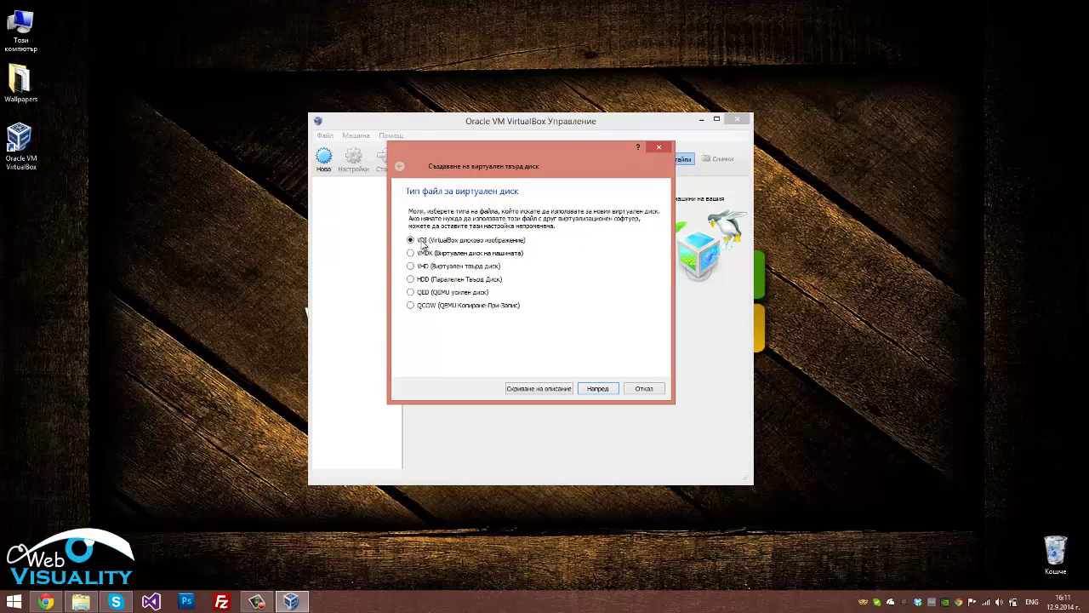
click(597, 389)
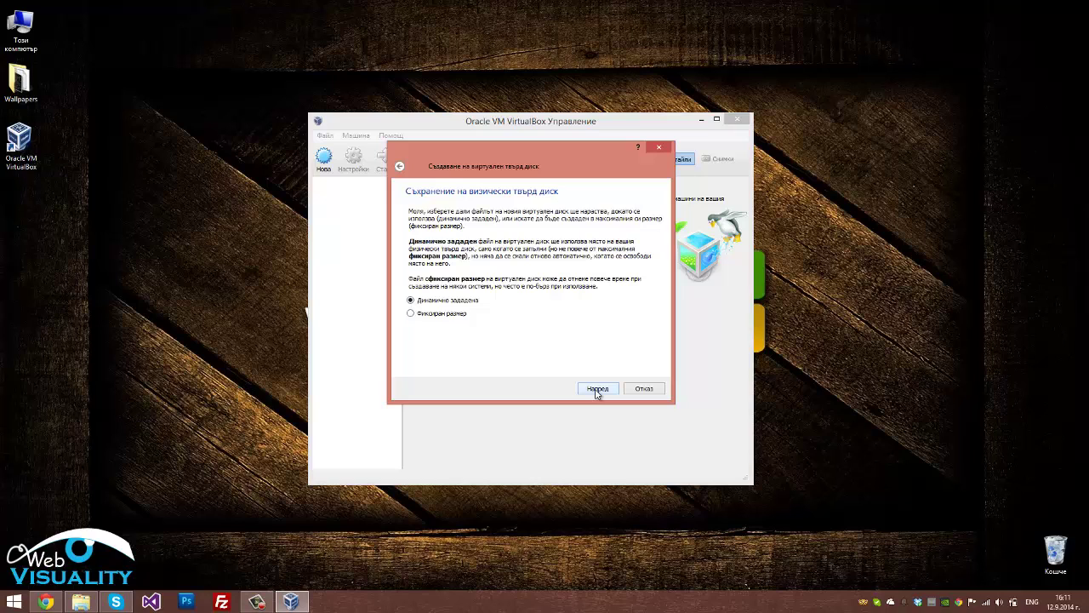
click(596, 389)
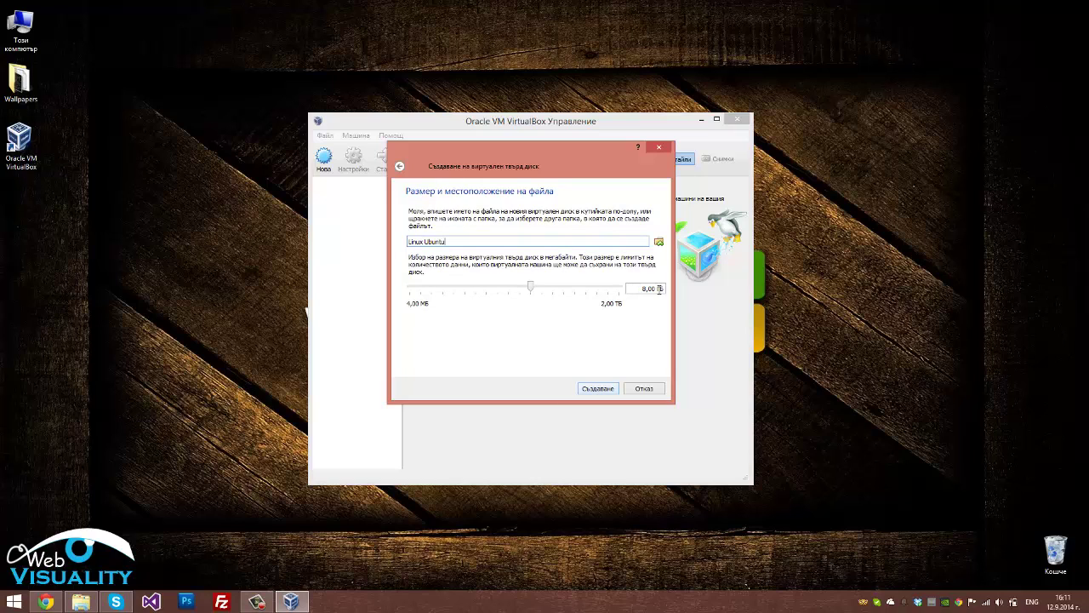
drag(636, 288, 656, 288)
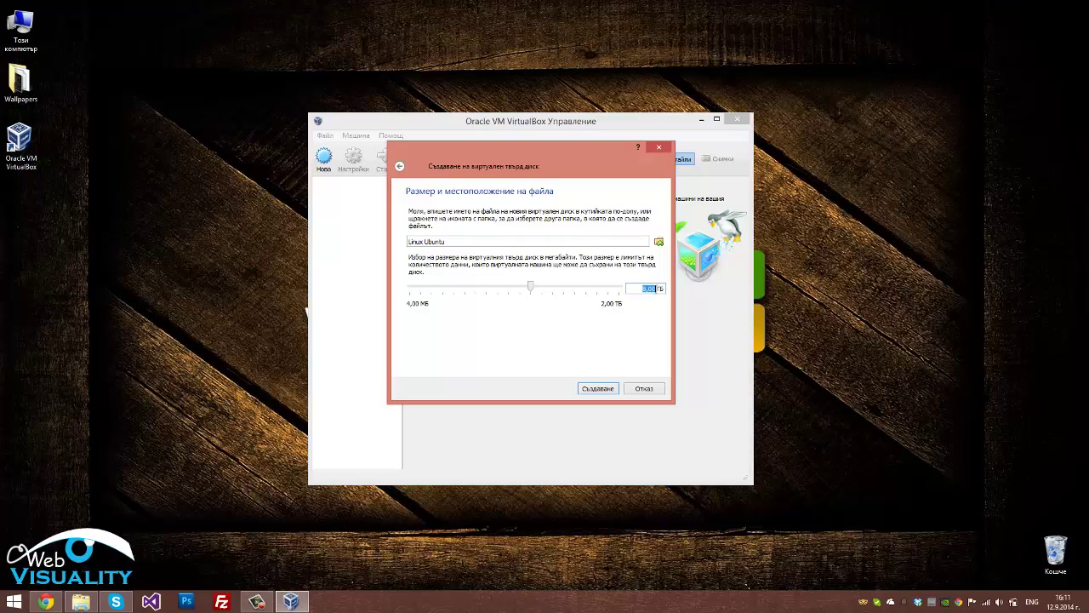
text(30)
click(598, 389)
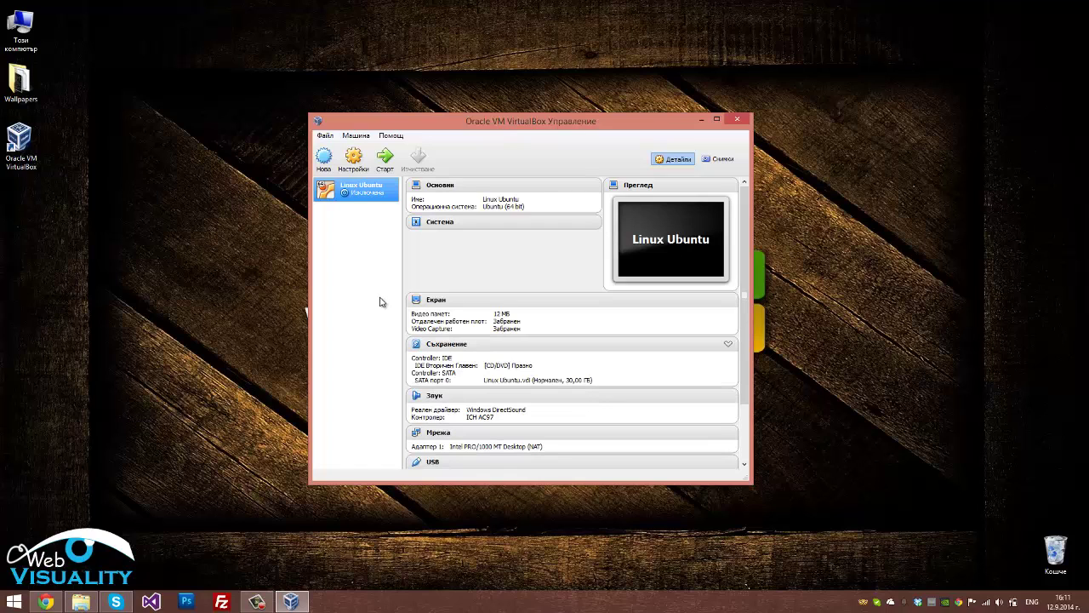
In Linux Ubuntu's display settings, set video memory to 128 MB, enable 3D acceleration, and save
right_click(364, 192)
click(384, 204)
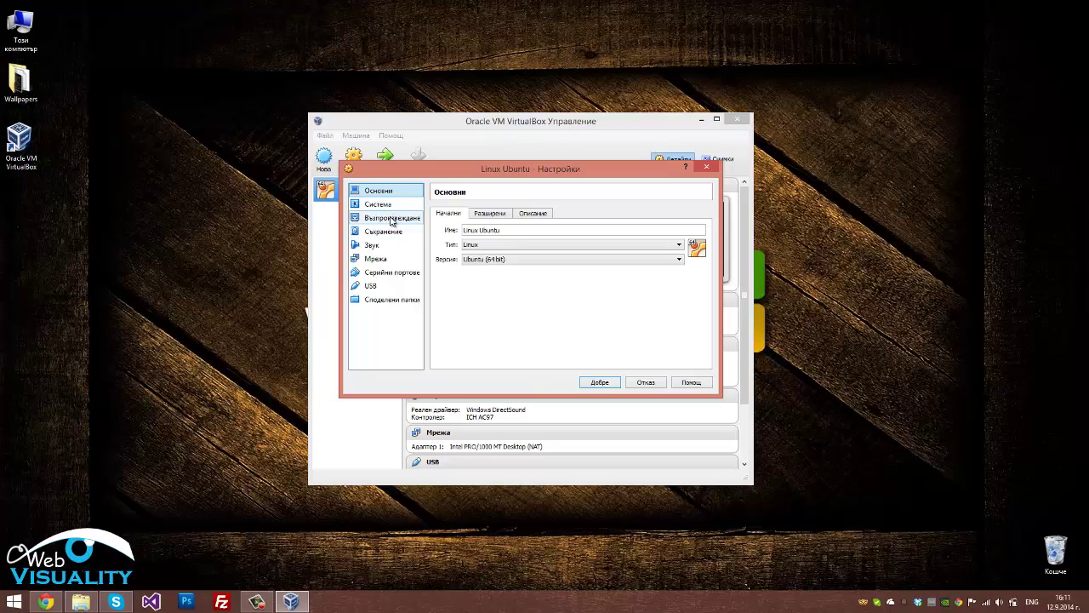
click(392, 219)
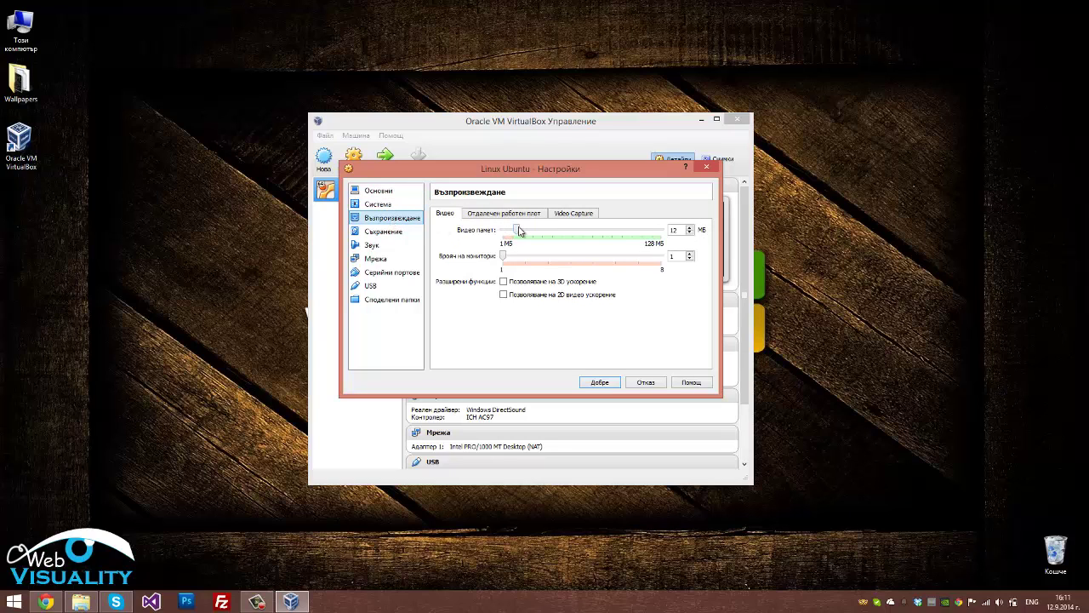
drag(519, 230, 737, 236)
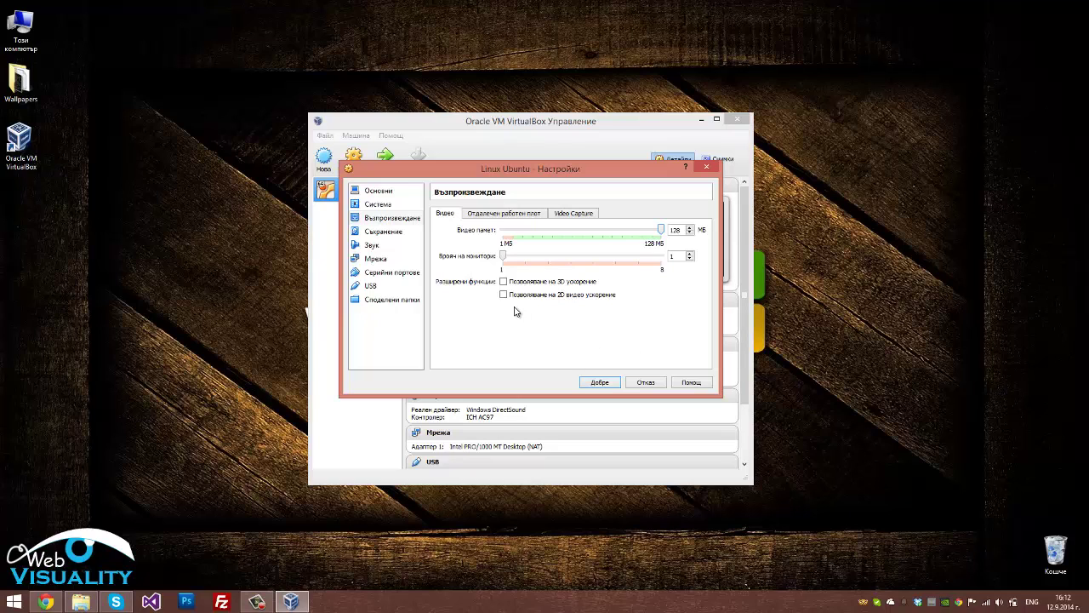
mouse_move(503, 285)
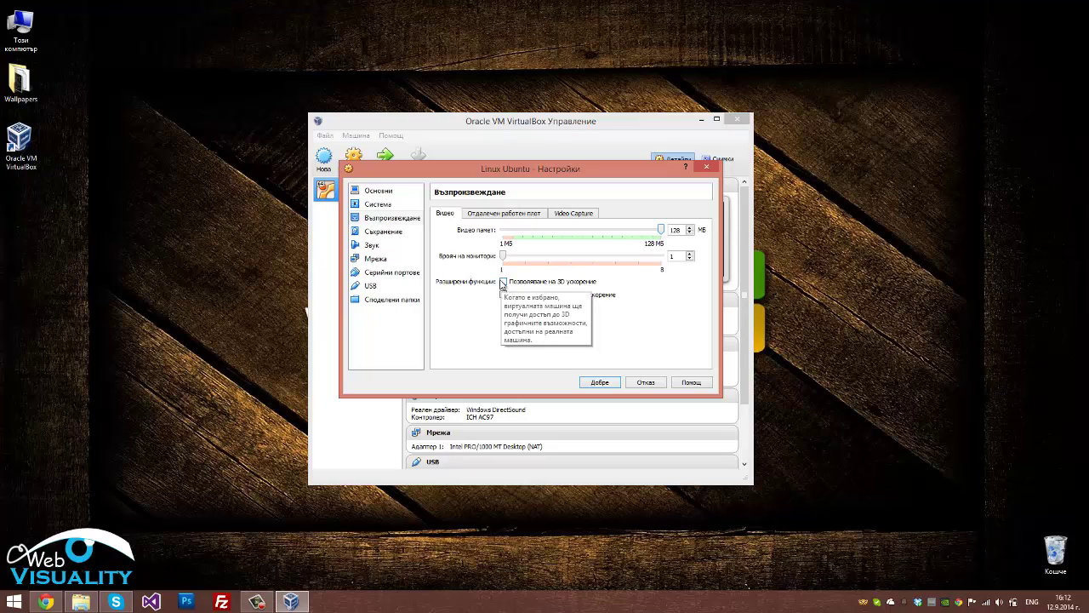
click(504, 281)
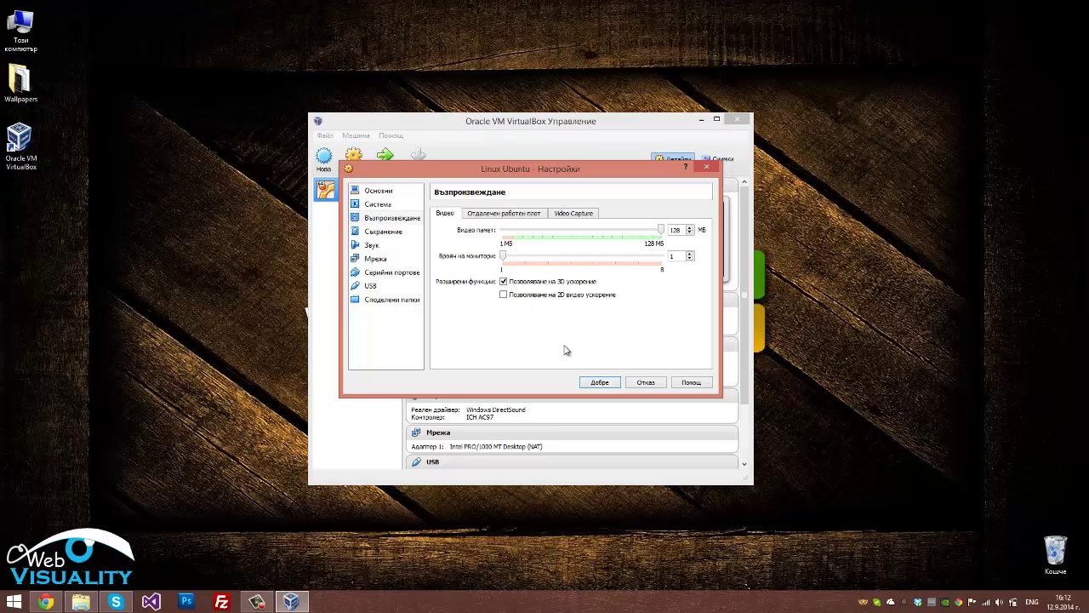
click(595, 382)
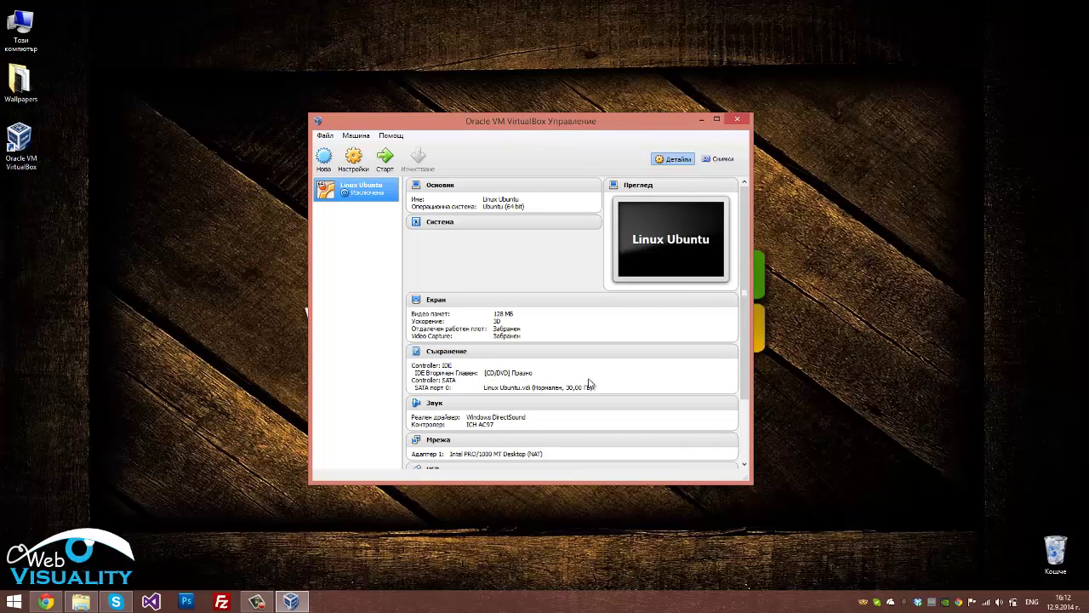
Start the Linux Ubuntu VM booting from F:\Linux\ubuntu-14.04.1-desktop-amd64.iso
click(386, 160)
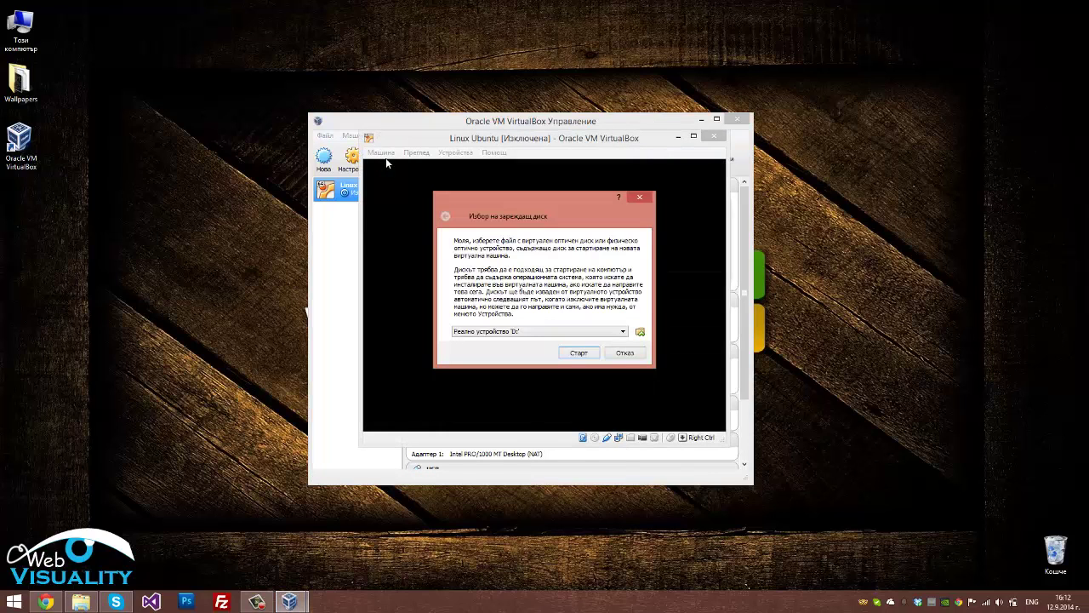
click(581, 333)
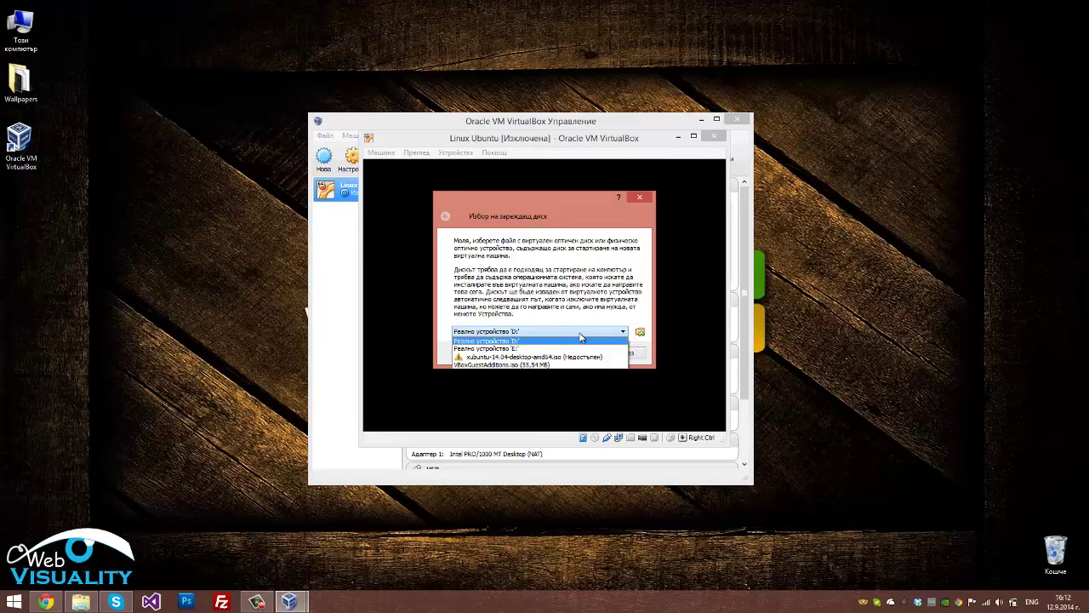
click(581, 339)
click(640, 332)
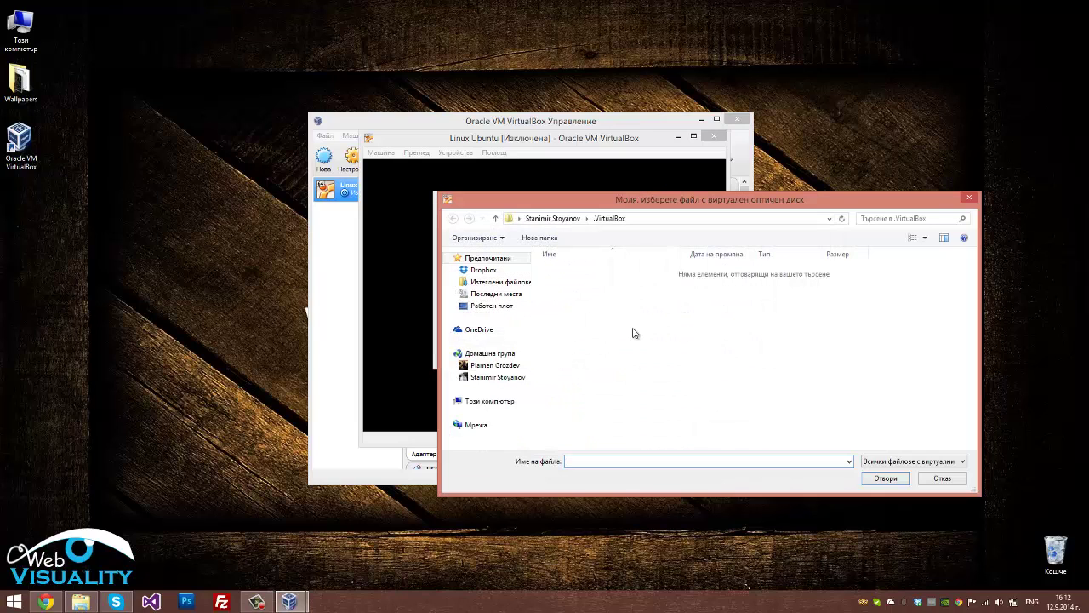
scroll(507, 400, down, 3)
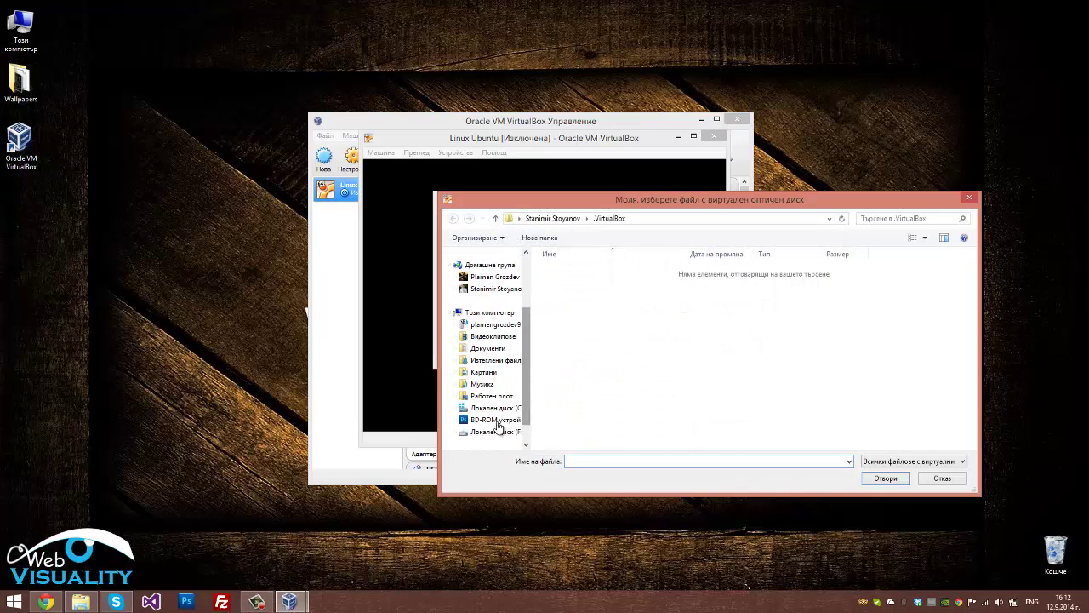
click(496, 432)
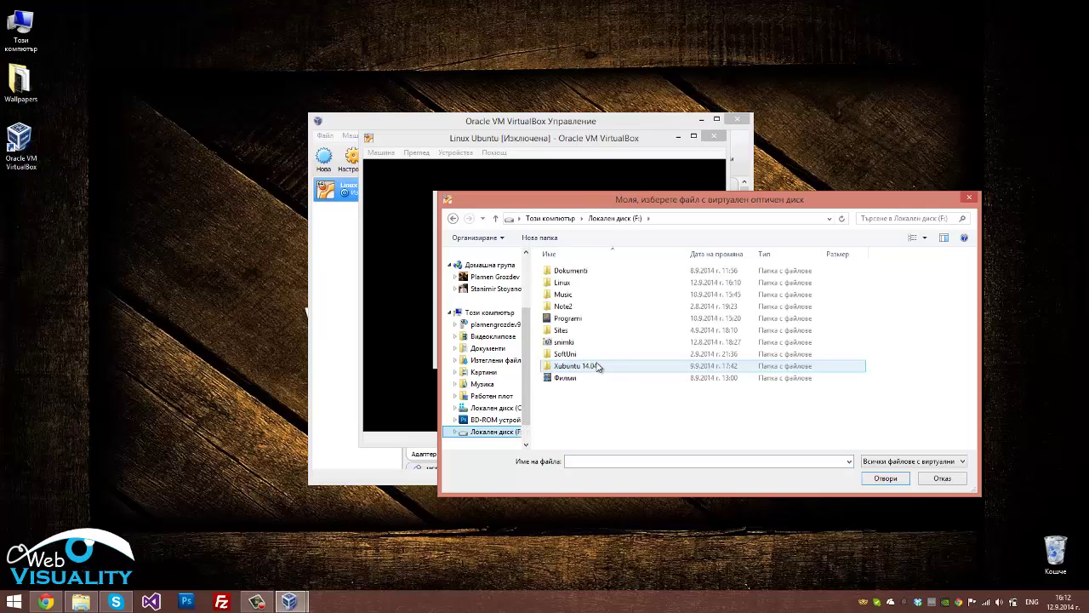
double_click(578, 282)
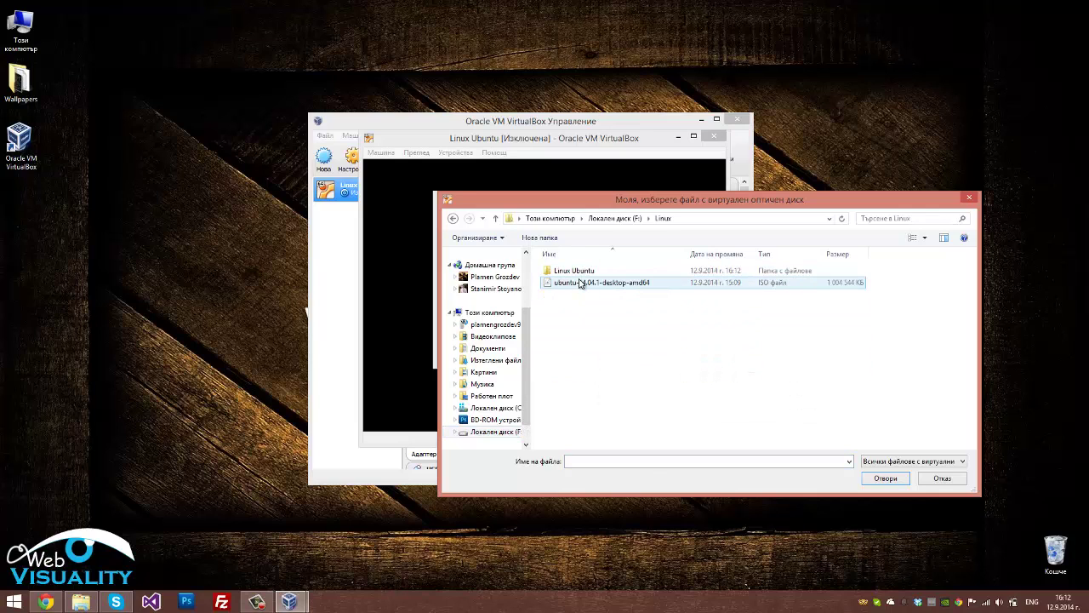
click(579, 282)
click(884, 477)
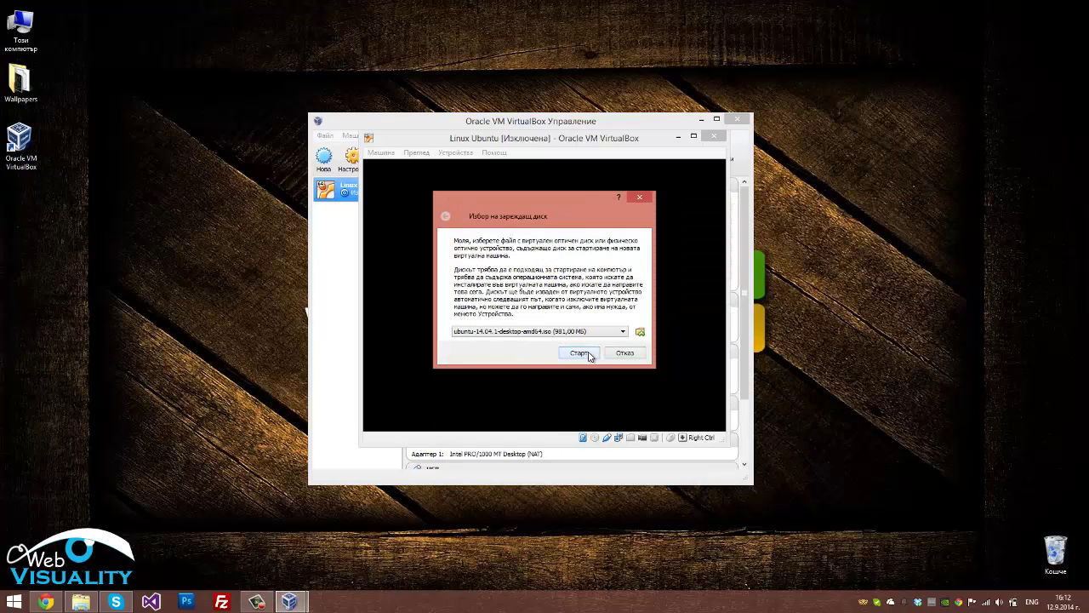
click(587, 354)
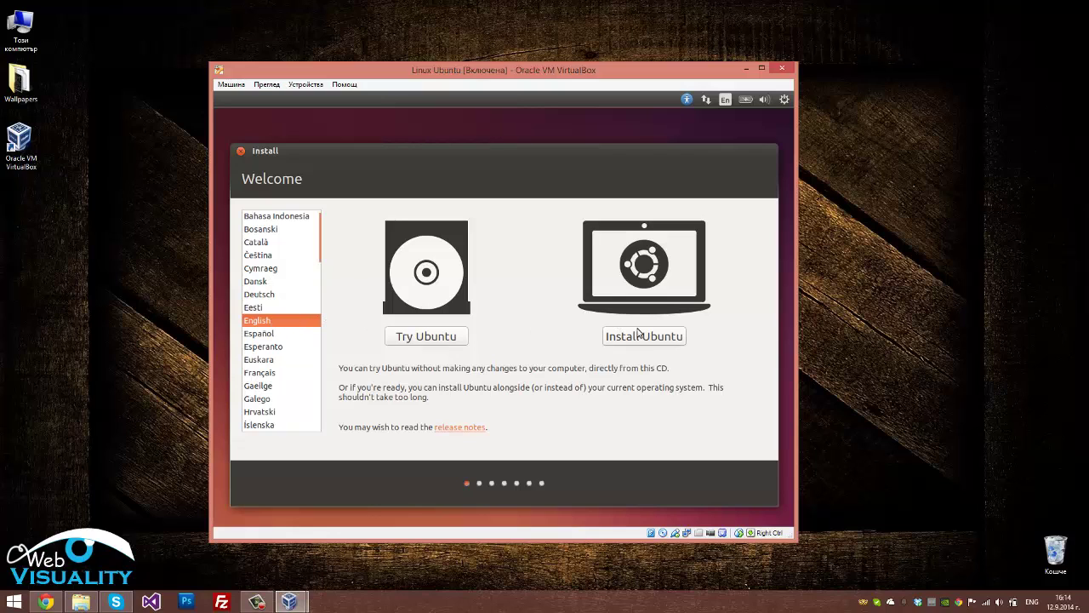
Choose Install Ubuntu with download updates and third-party software enabled, using Erase disk and install
click(665, 334)
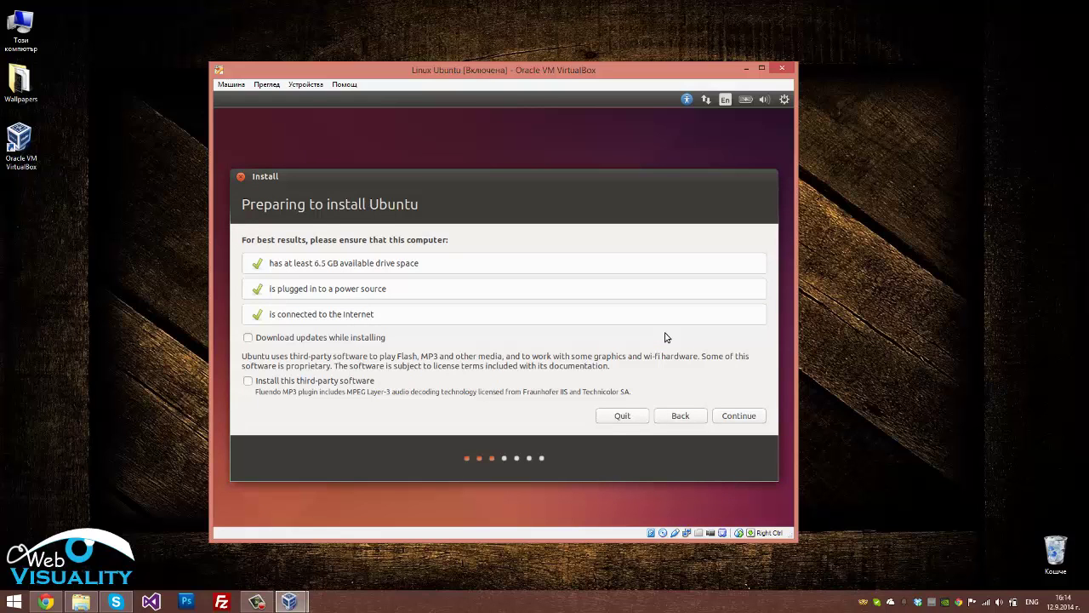
click(247, 338)
click(248, 382)
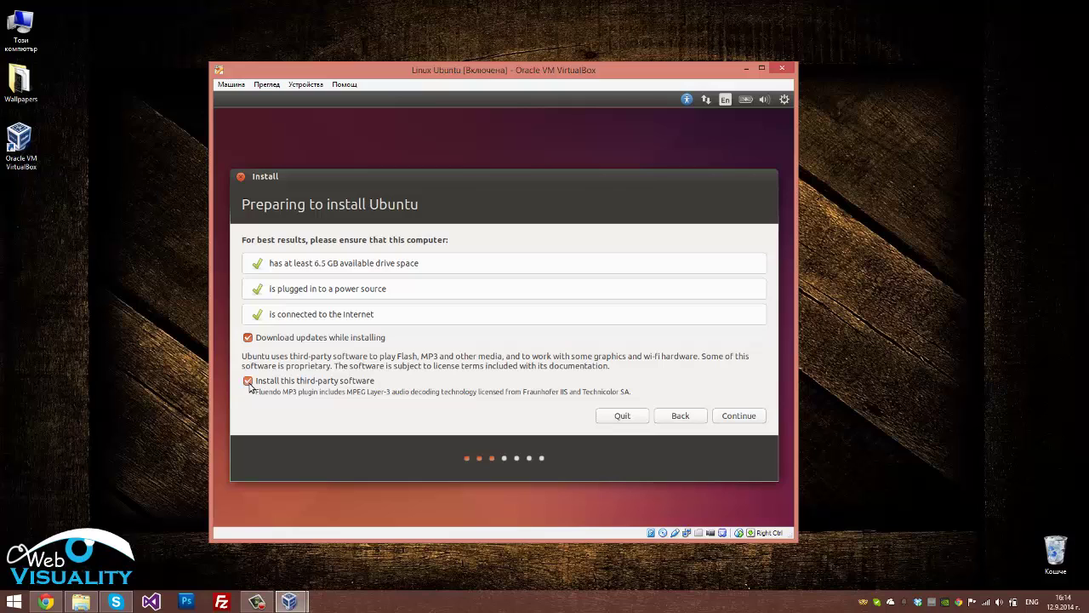
click(751, 415)
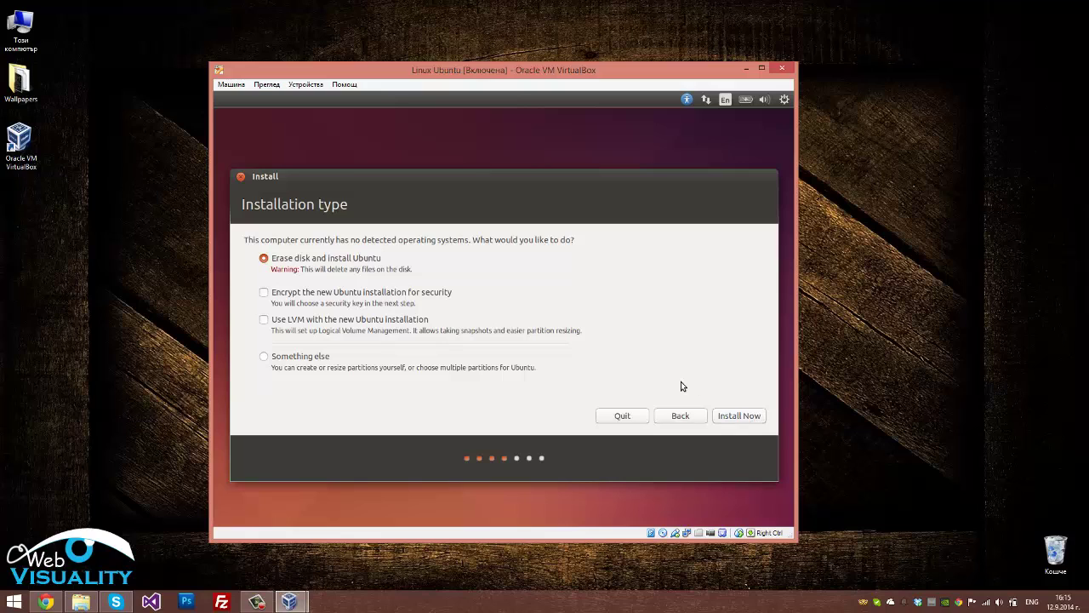
click(740, 419)
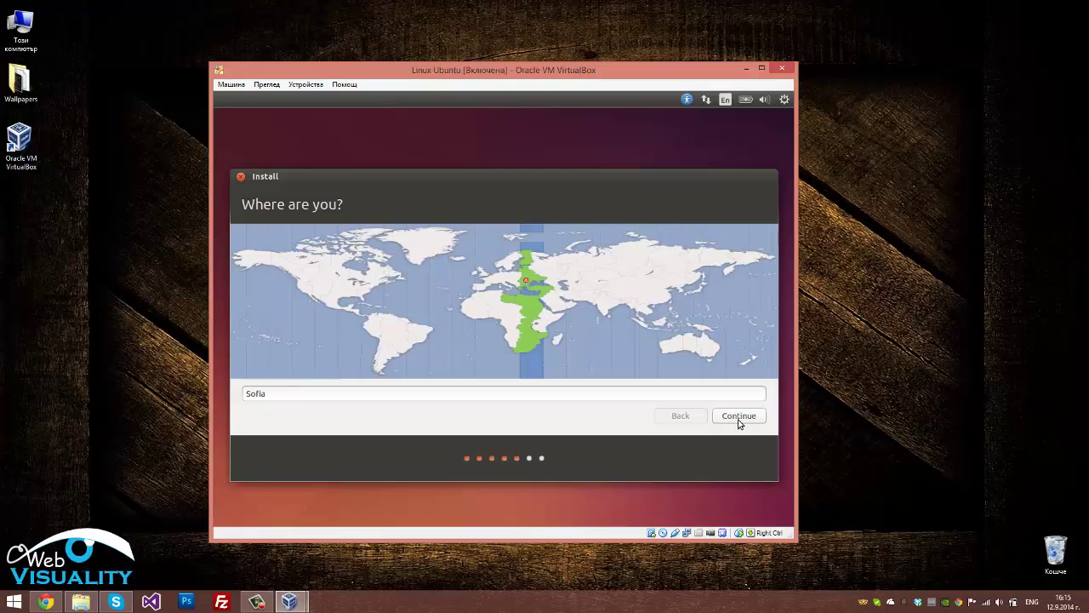
Keep Sofia as the location and choose the Bulgarian (traditional phonetic) keyboard layout
click(739, 418)
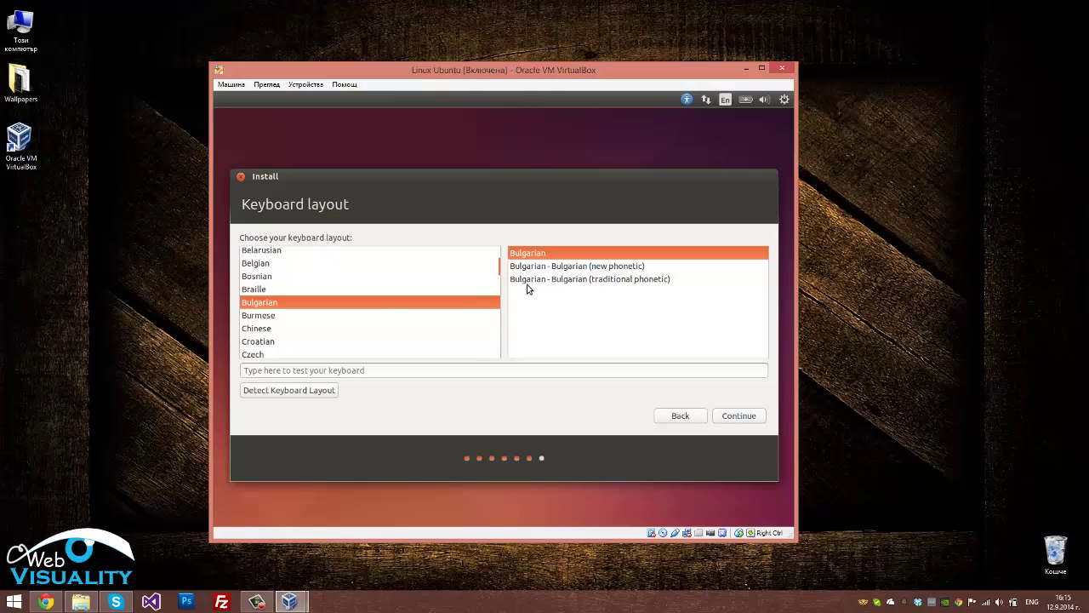
click(553, 280)
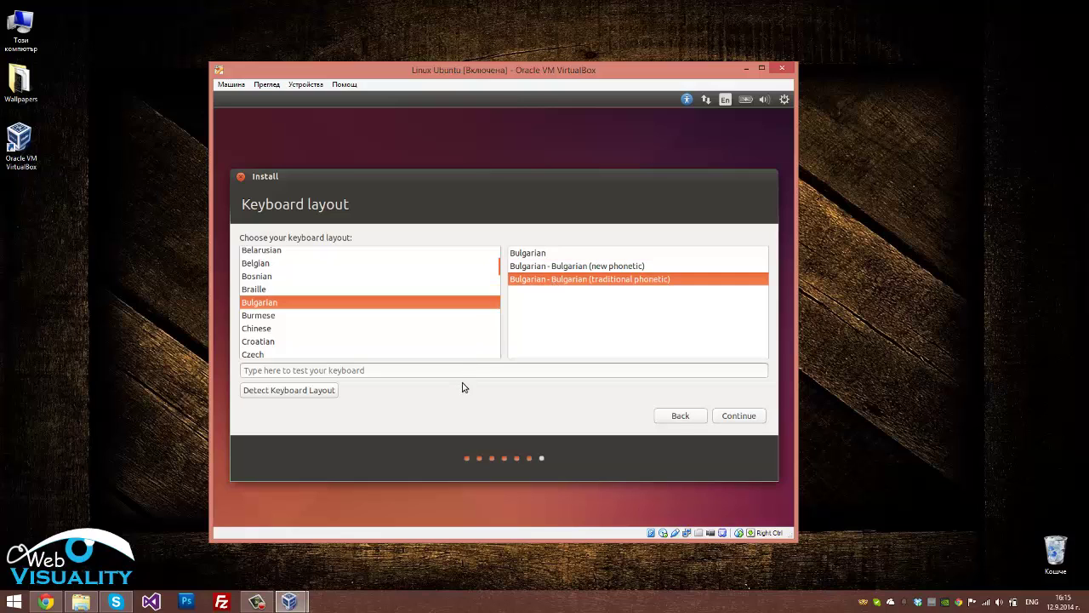
click(728, 418)
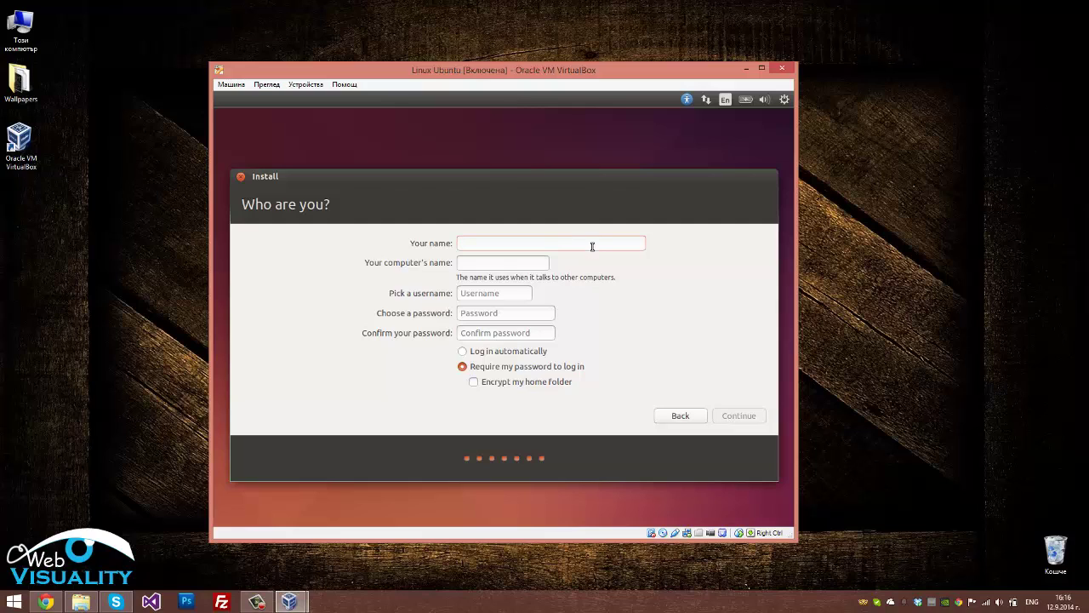
Fill in the user's name and the account password with its confirmation, then continue
text(Stanimir)
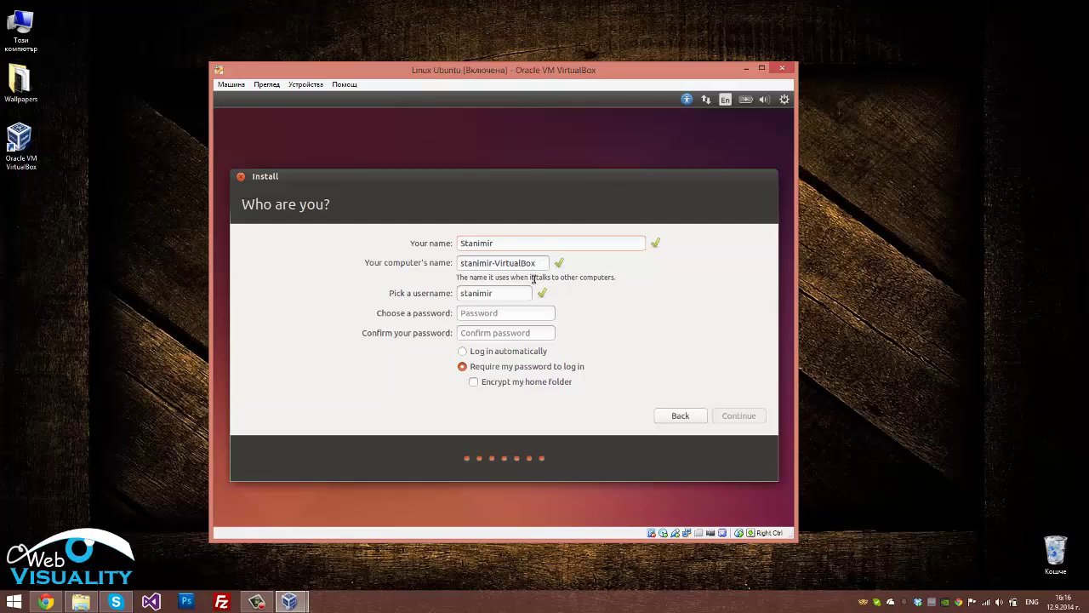
click(524, 312)
key(Tab)
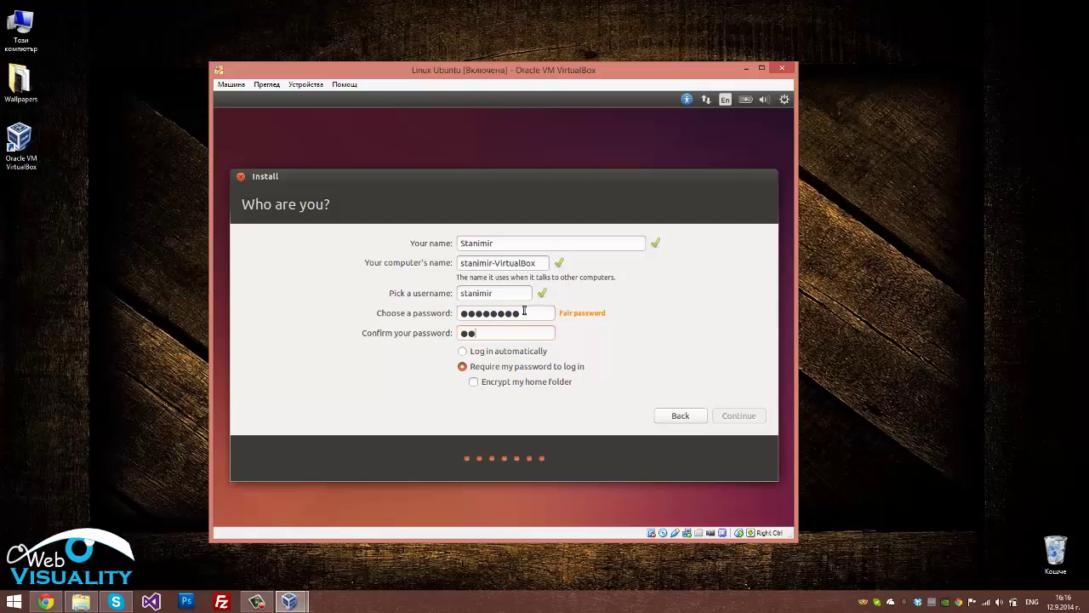
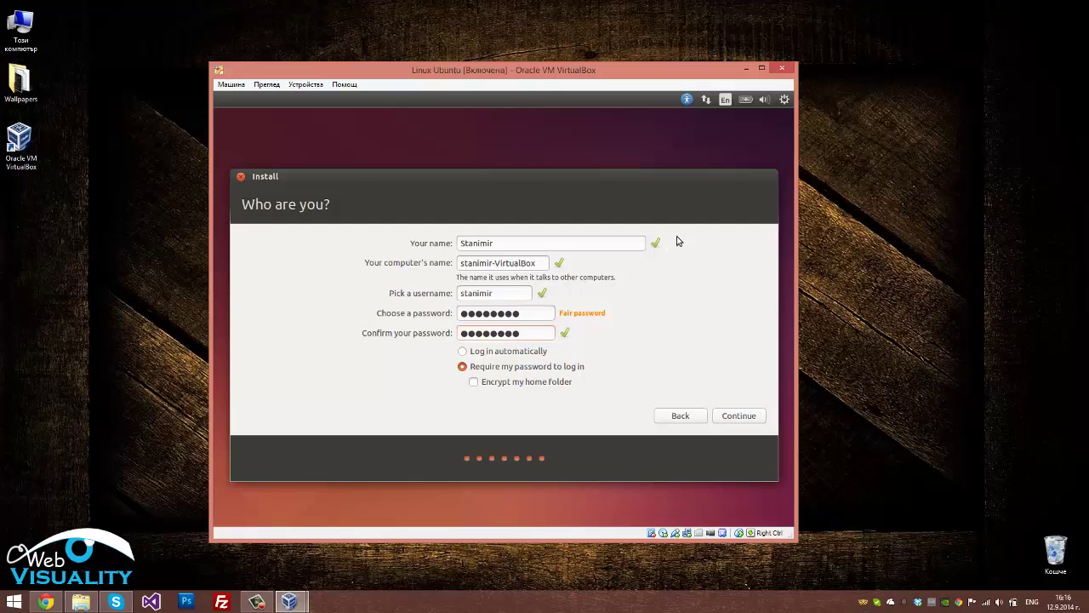
click(746, 416)
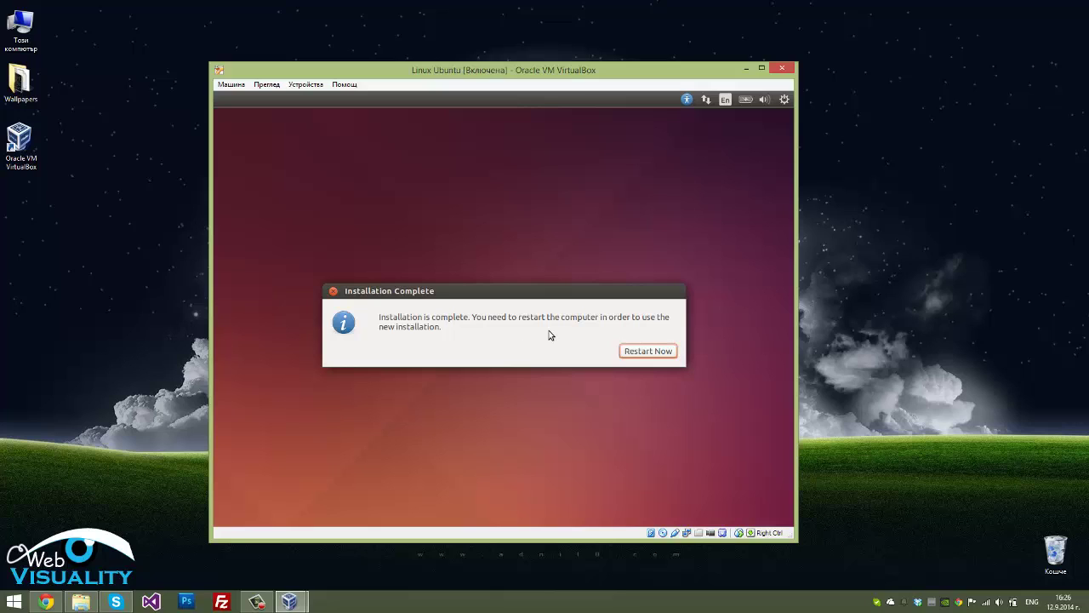
Choose Restart Now after installation and press Enter at the remove-media prompt to reboot
click(650, 351)
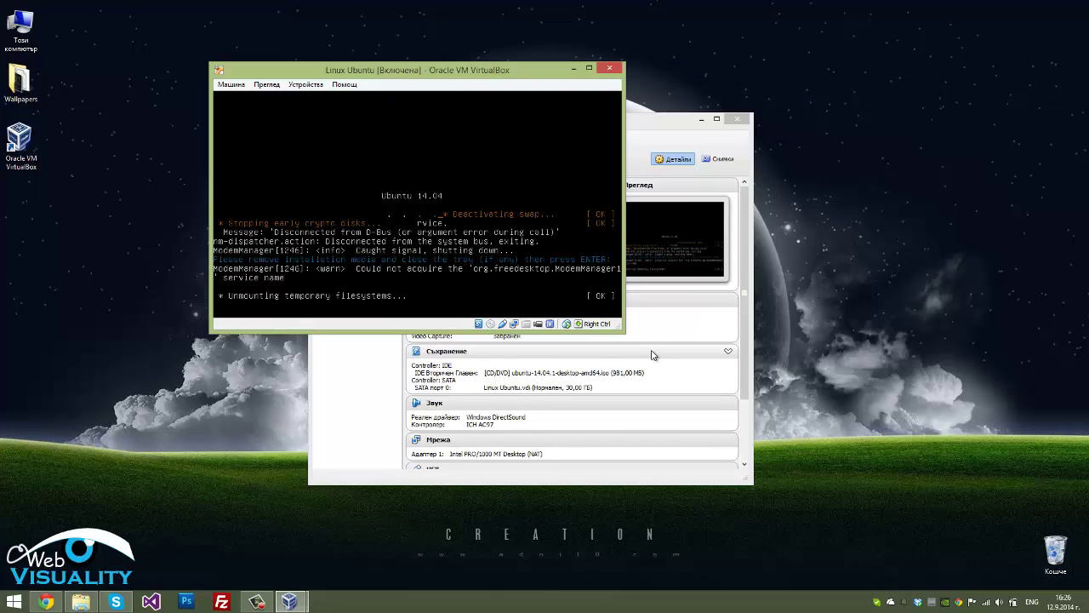
click(701, 120)
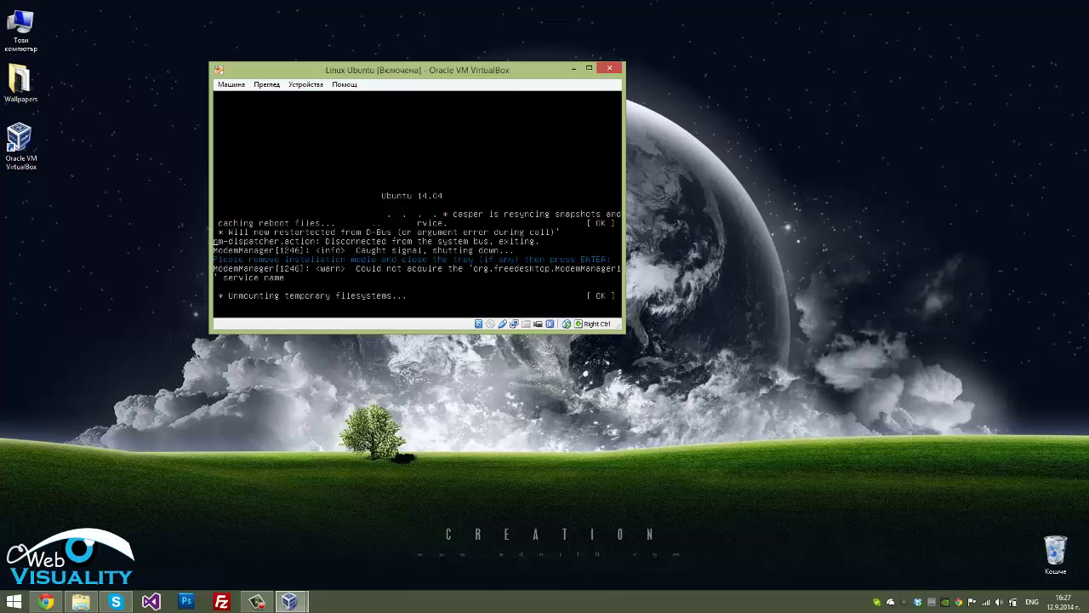
key(Return)
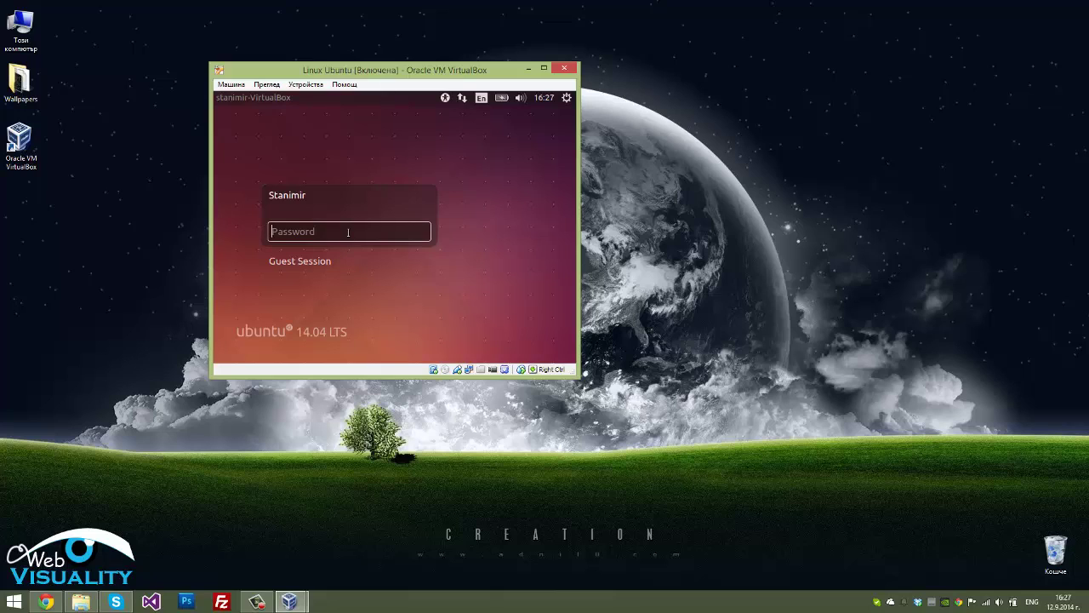
Enter the account password on the Ubuntu 14.04 login screen to sign in
key(Return)
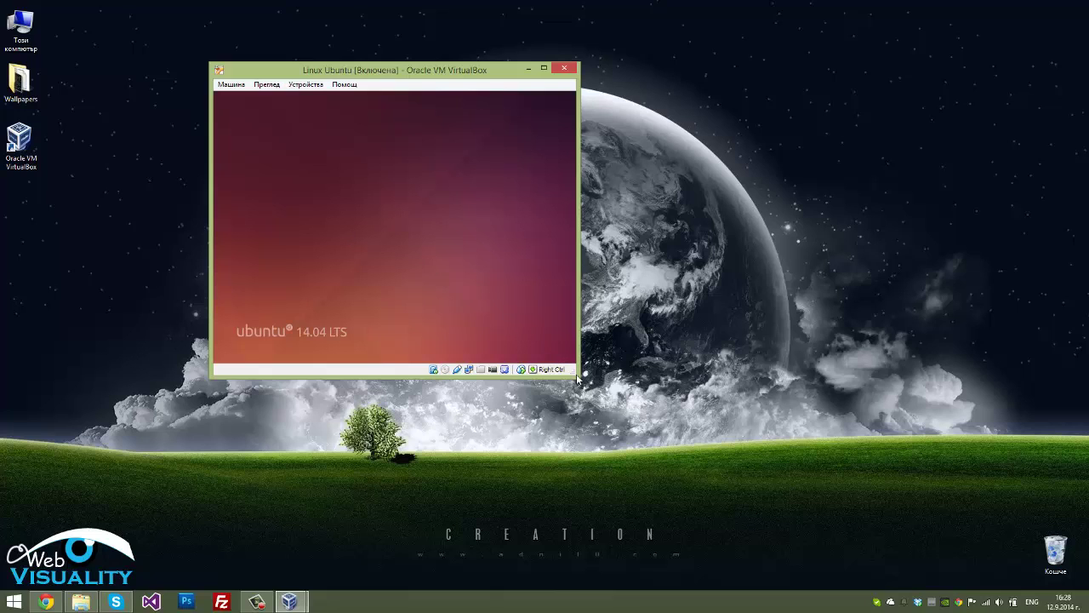
Resize the VM window from its bottom-right corner and drag it down-right
drag(576, 373, 633, 438)
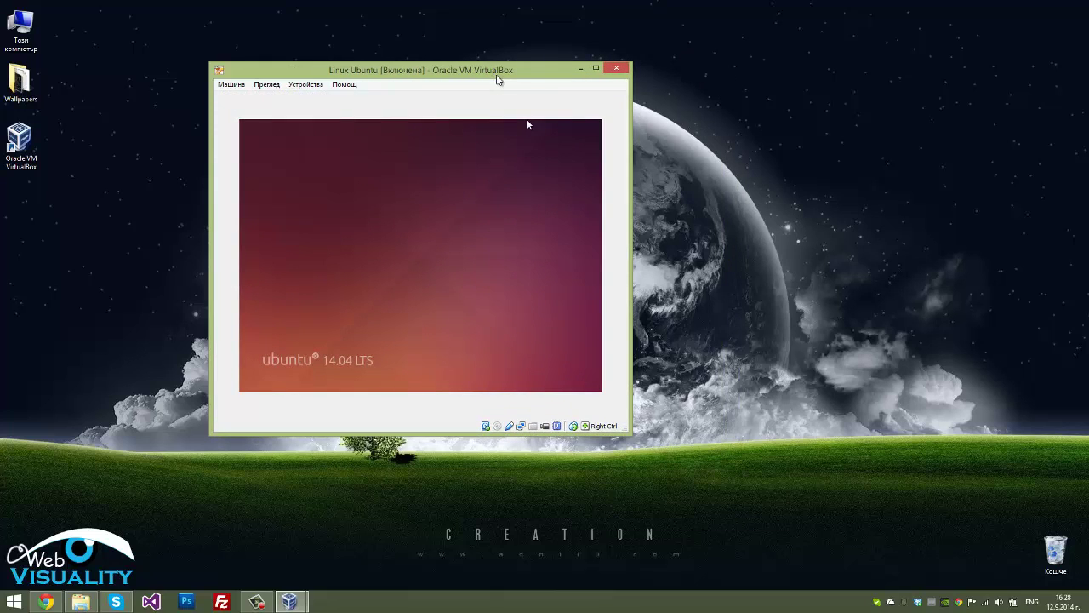
drag(496, 75, 641, 145)
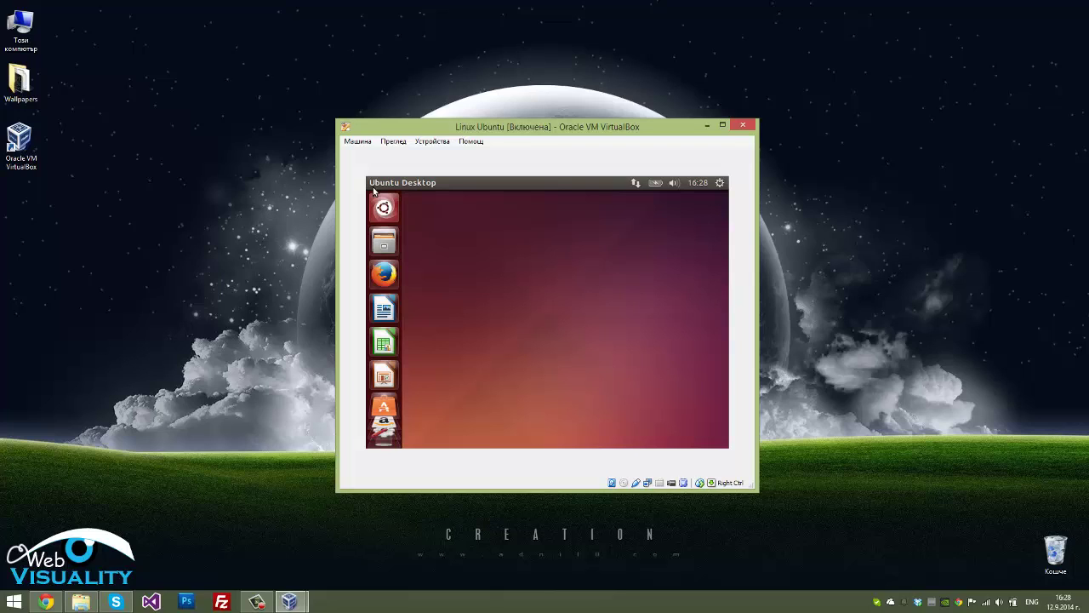
Set Devices > Drag'n'Drop to Bidirectional
click(420, 146)
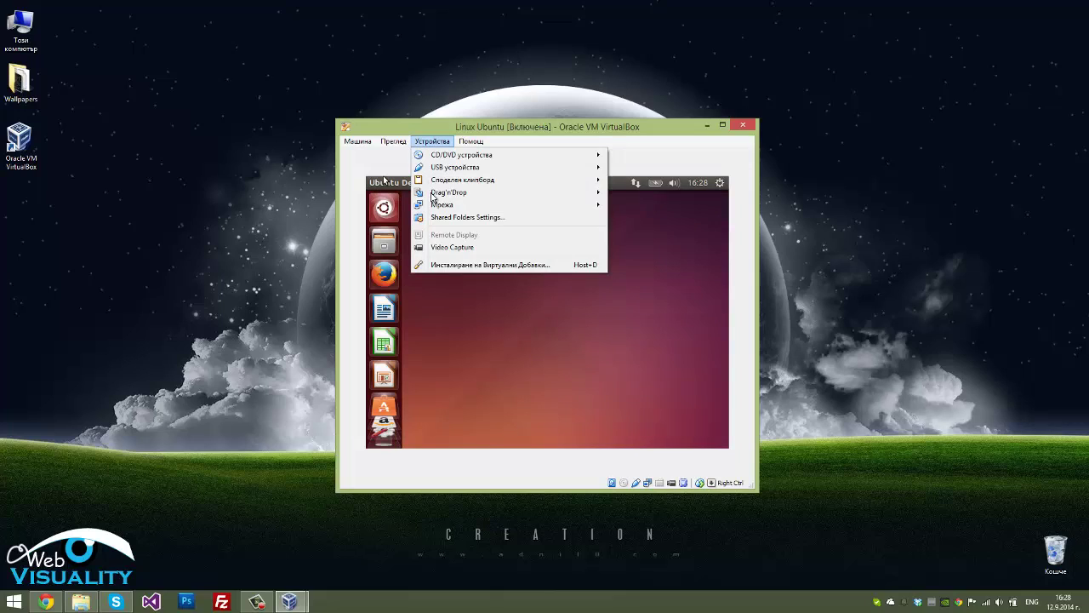
mouse_move(432, 196)
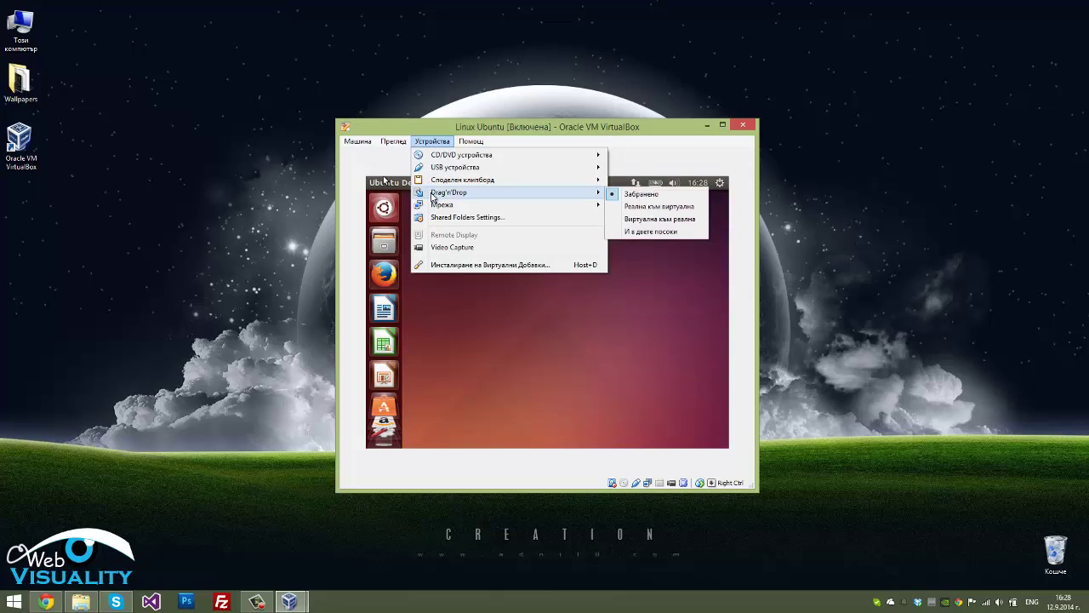
click(641, 232)
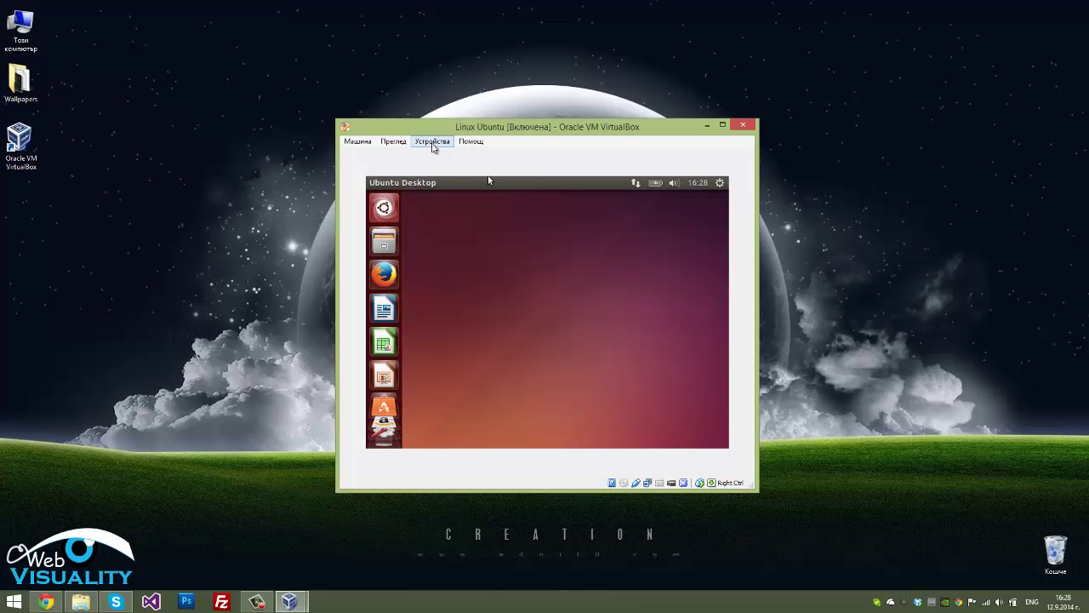
Set Shared Clipboard to Bidirectional and insert the Guest Additions CD image
click(433, 142)
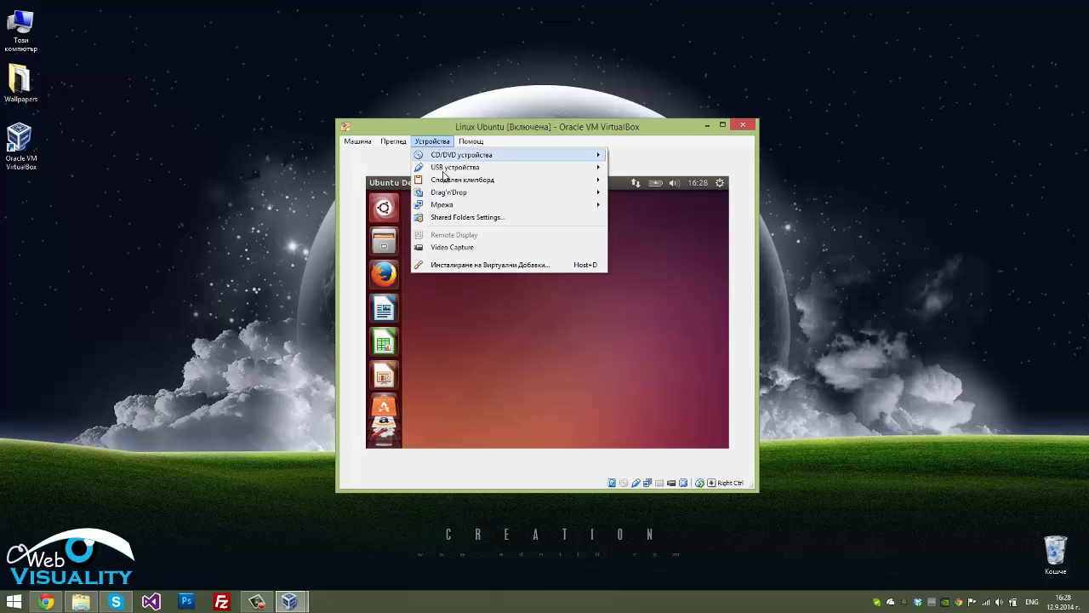
mouse_move(449, 184)
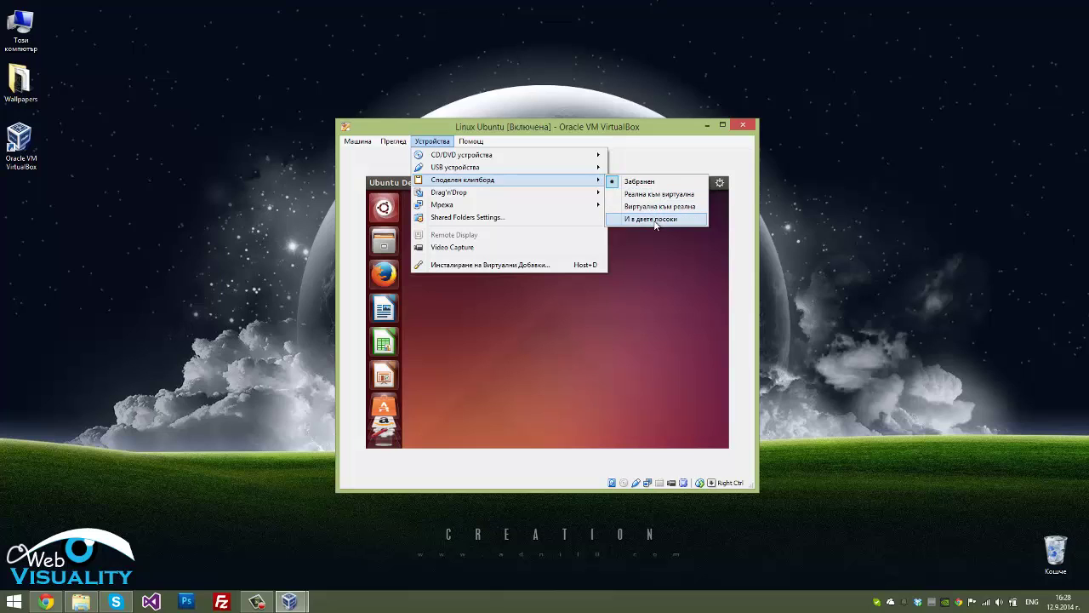
click(655, 223)
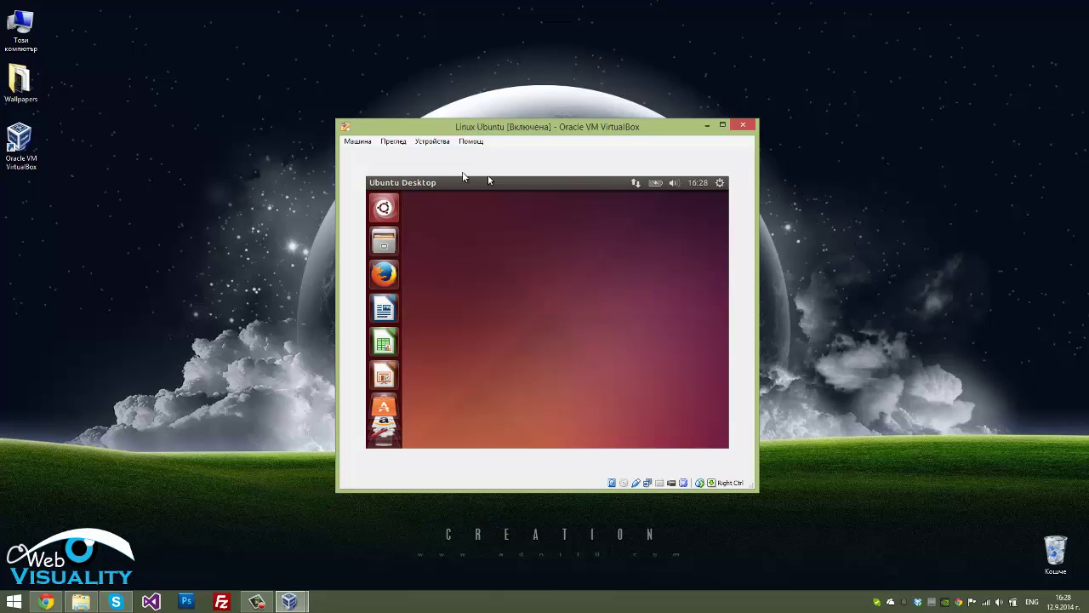
click(434, 141)
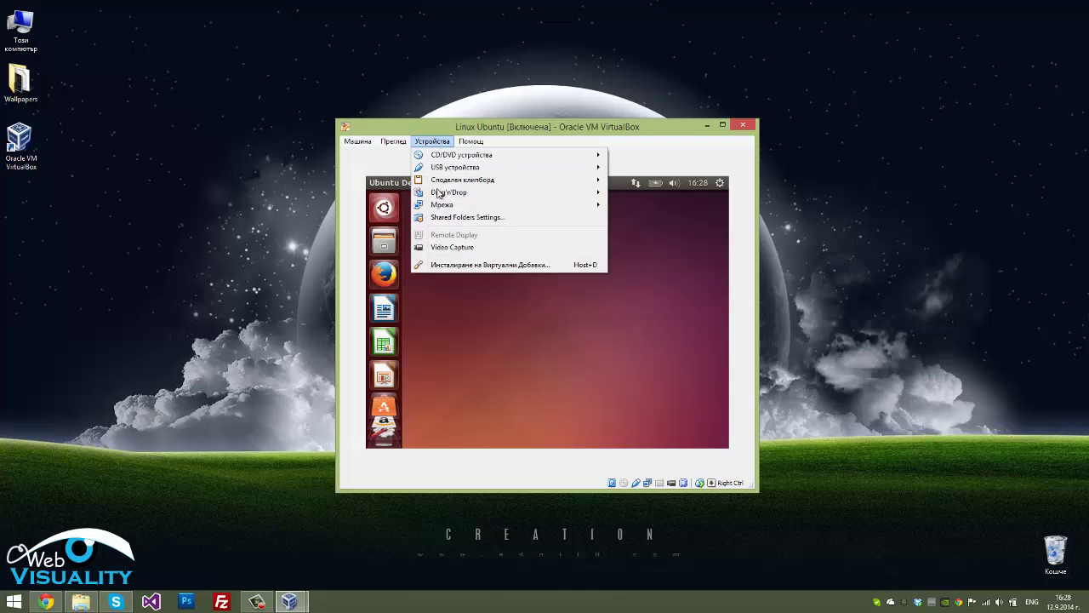
click(455, 266)
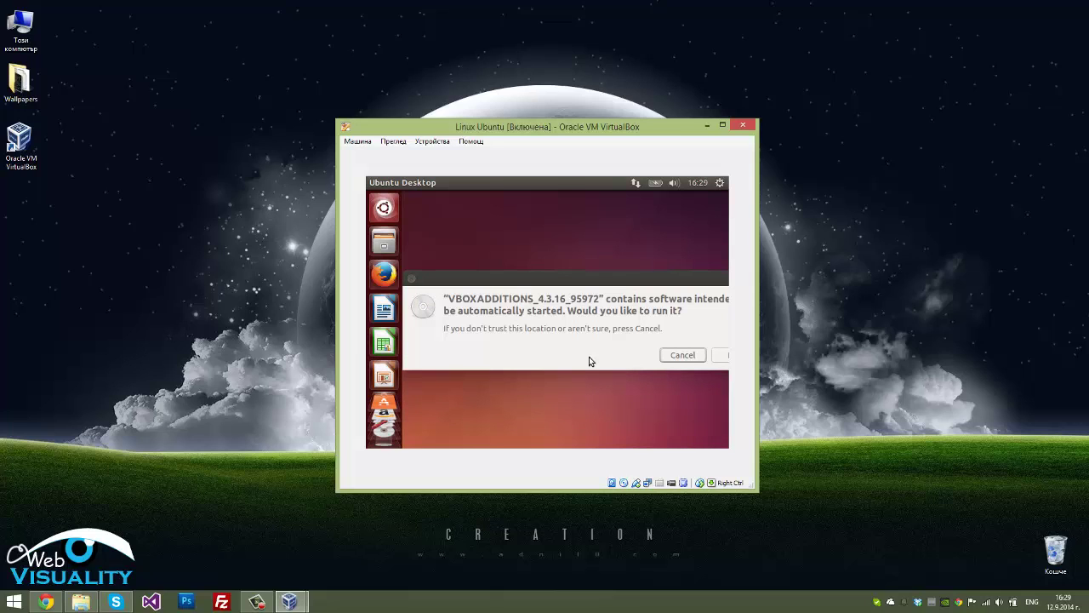
Run the VBOXADDITIONS_4.3.16_95972 autostart software and authenticate with the account password
drag(627, 280, 521, 287)
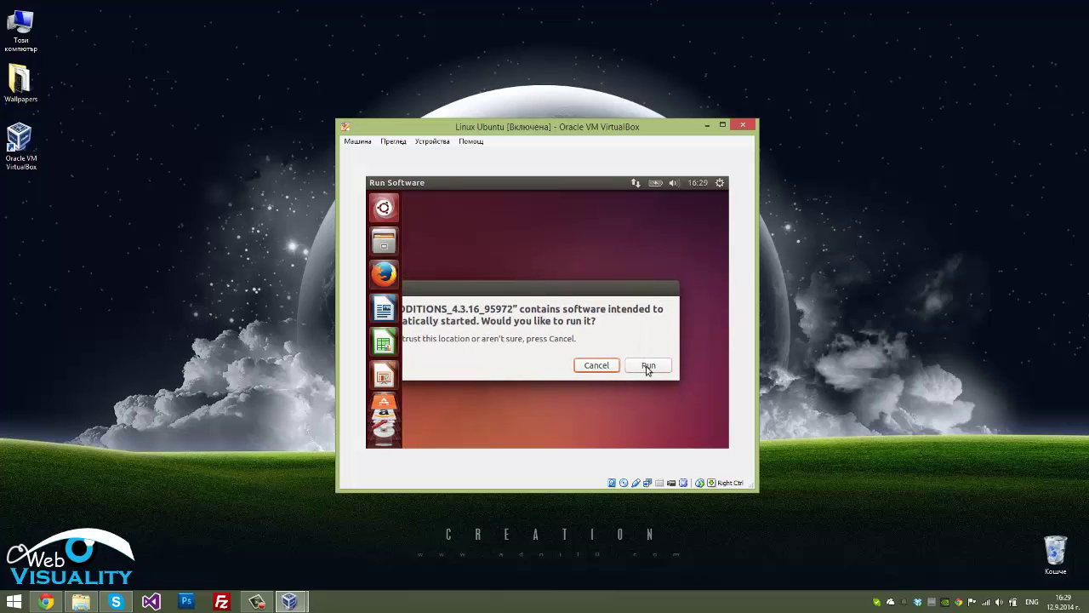
click(647, 366)
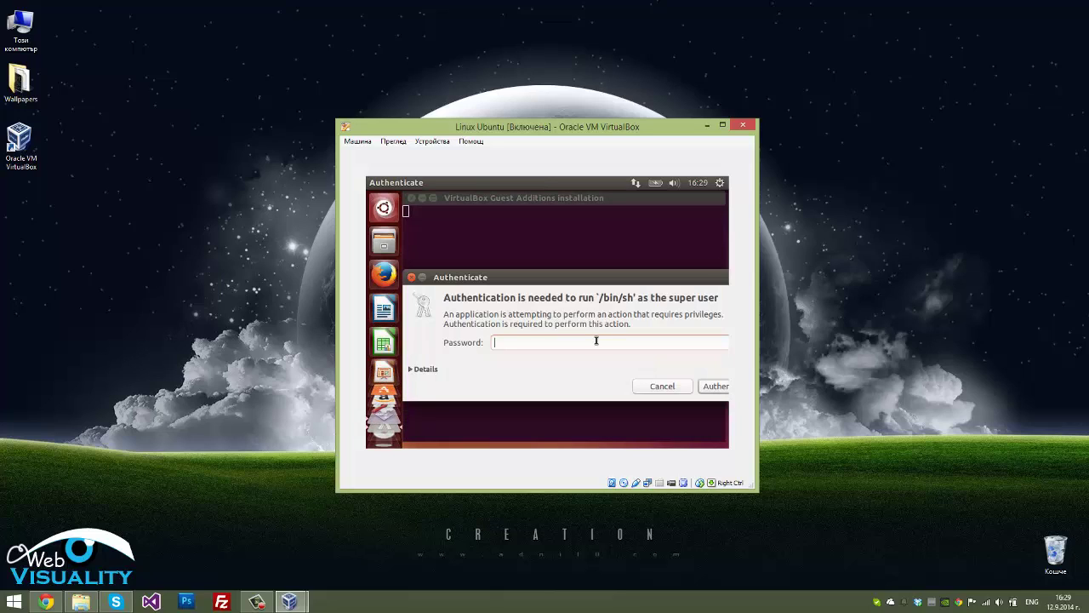
text(********)
drag(691, 271, 617, 273)
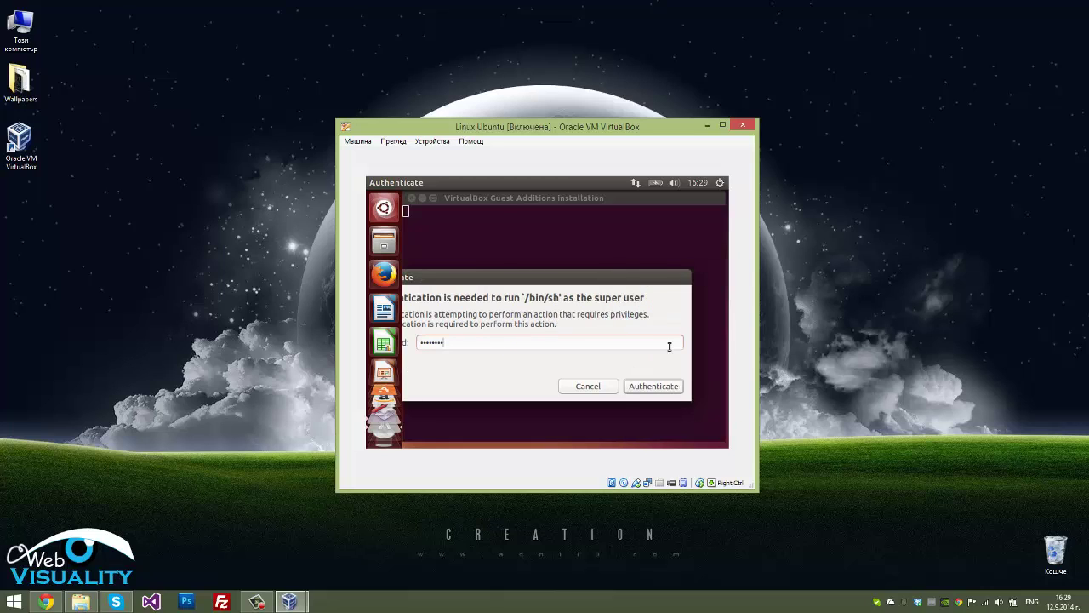
click(664, 388)
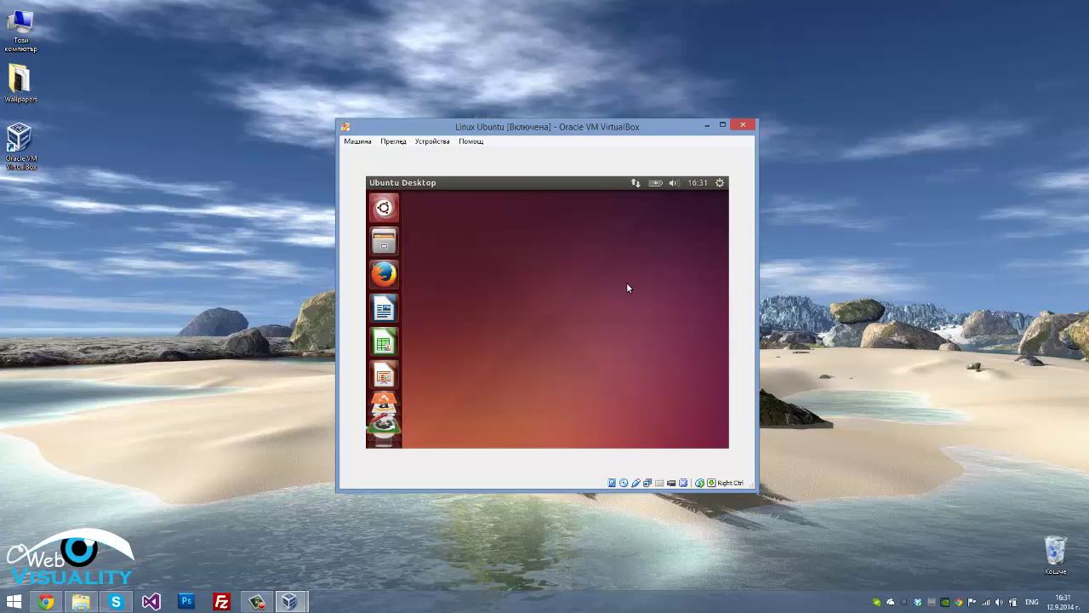
drag(658, 251, 434, 421)
Choose Shut Down from the Ubuntu gear menu and confirm it
click(719, 184)
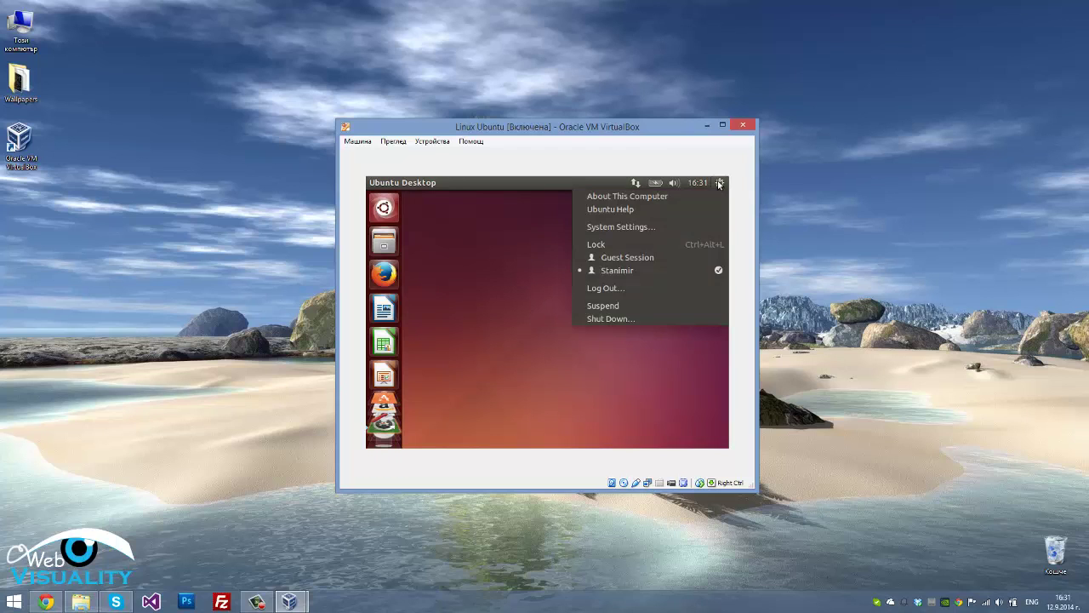
click(634, 320)
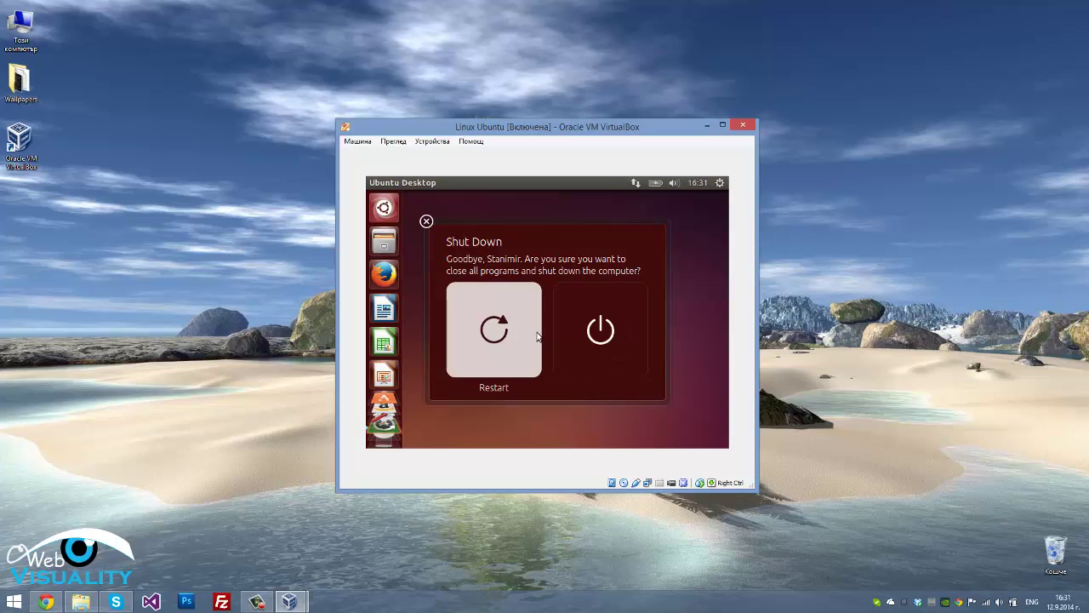
click(600, 330)
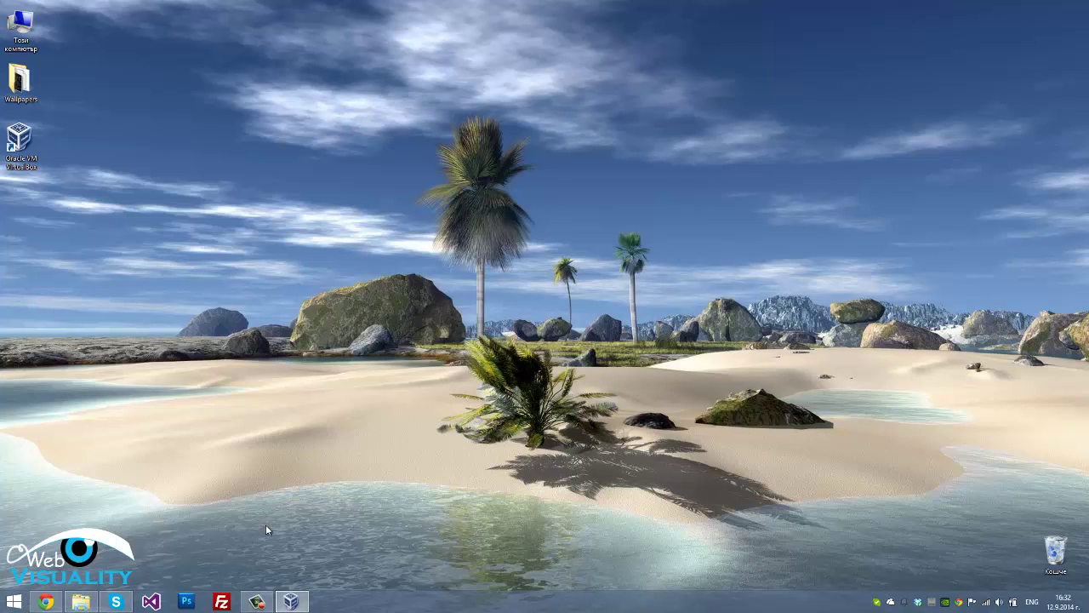
Bring up the VirtualBox Manager and start the Linux Ubuntu machine
click(292, 603)
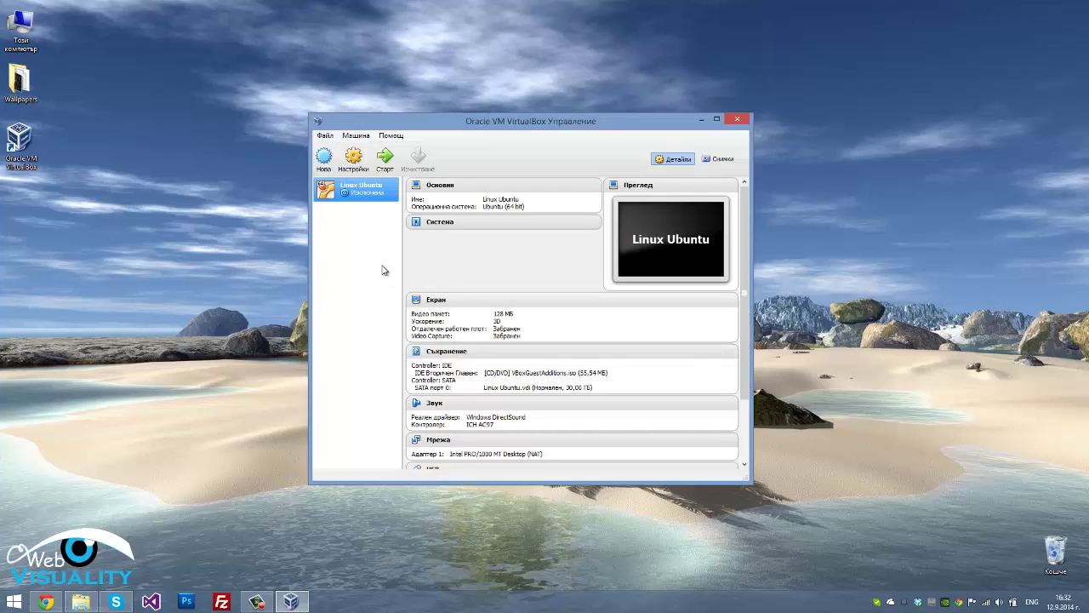
click(382, 158)
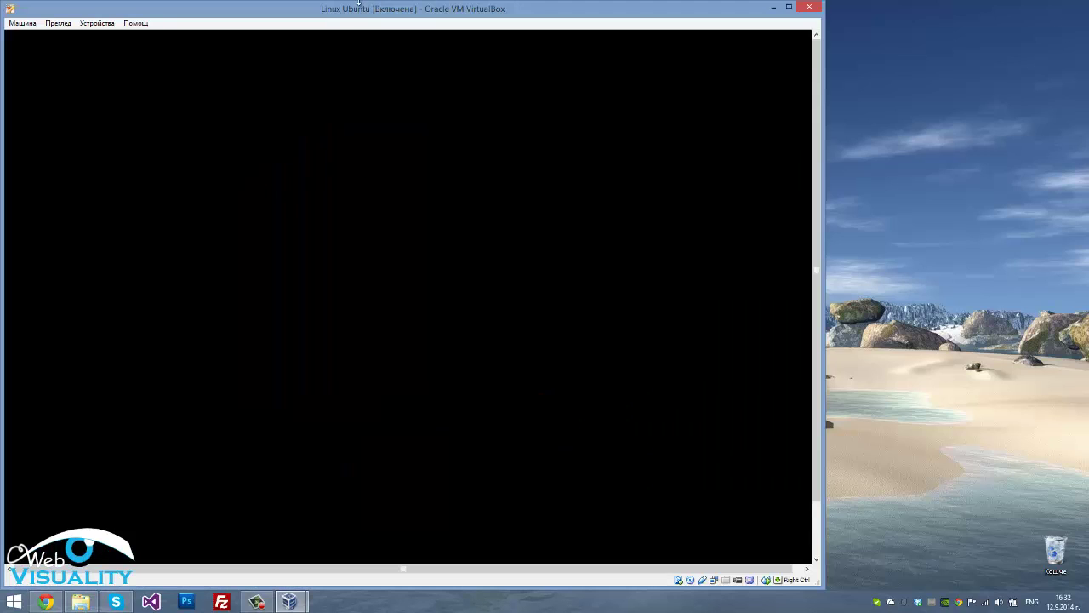
Move the virtual machine window right while Ubuntu boots to its login screen
drag(353, 11, 490, 14)
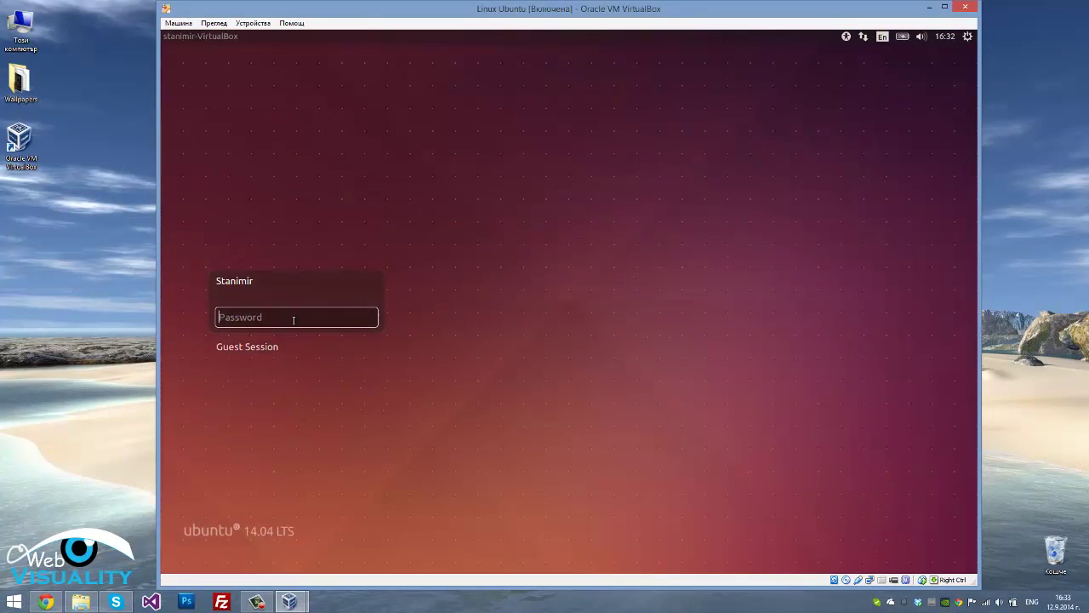
Log in to Ubuntu with the account password, then rearrange the enlarged VM window
text(•••••••)
key(Return)
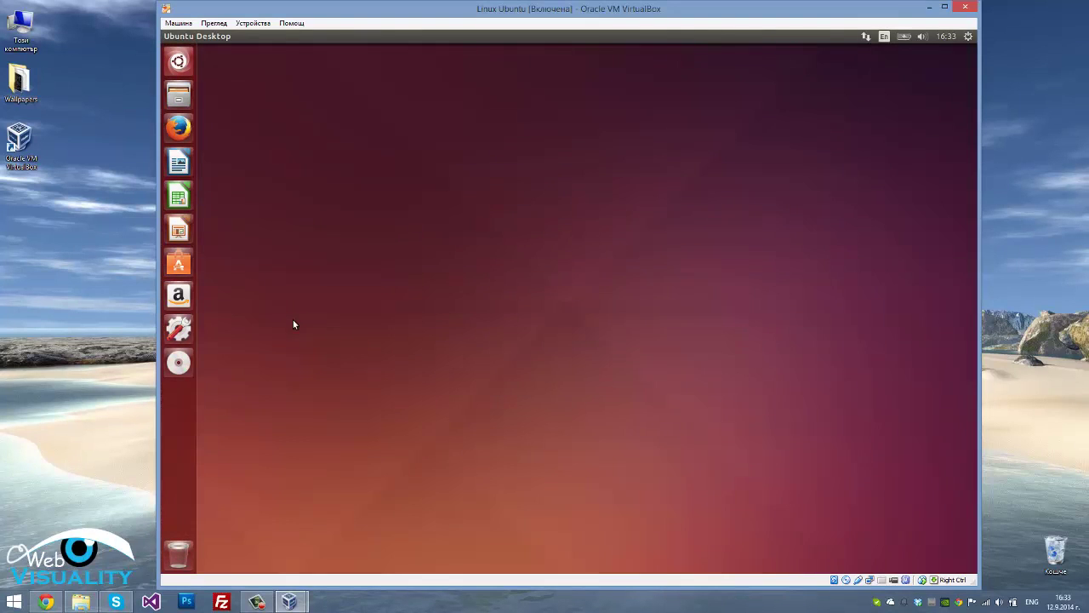
drag(309, 135, 759, 405)
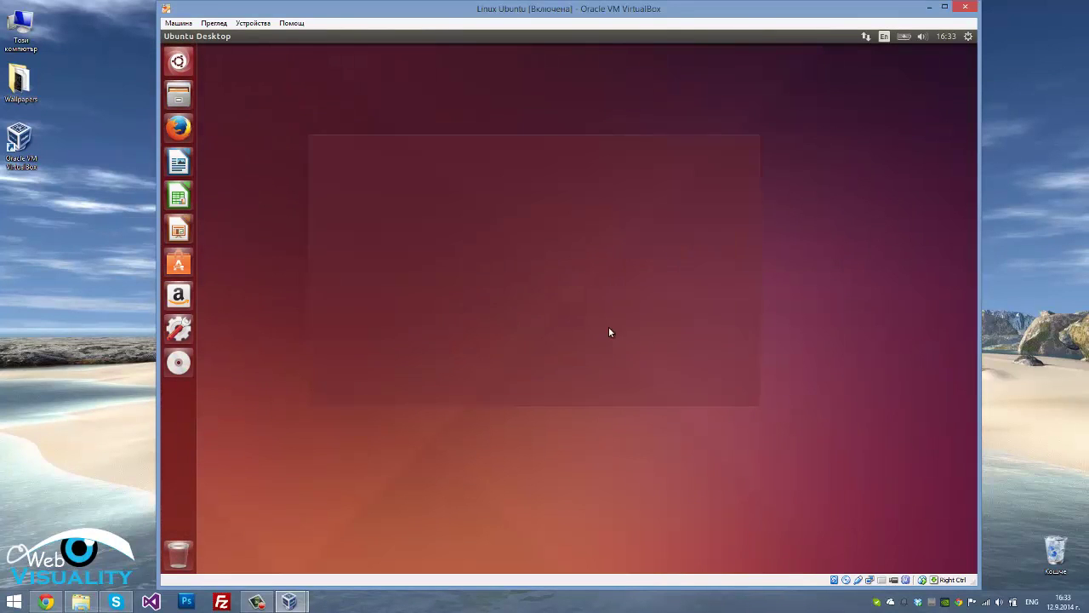
drag(330, 163, 285, 116)
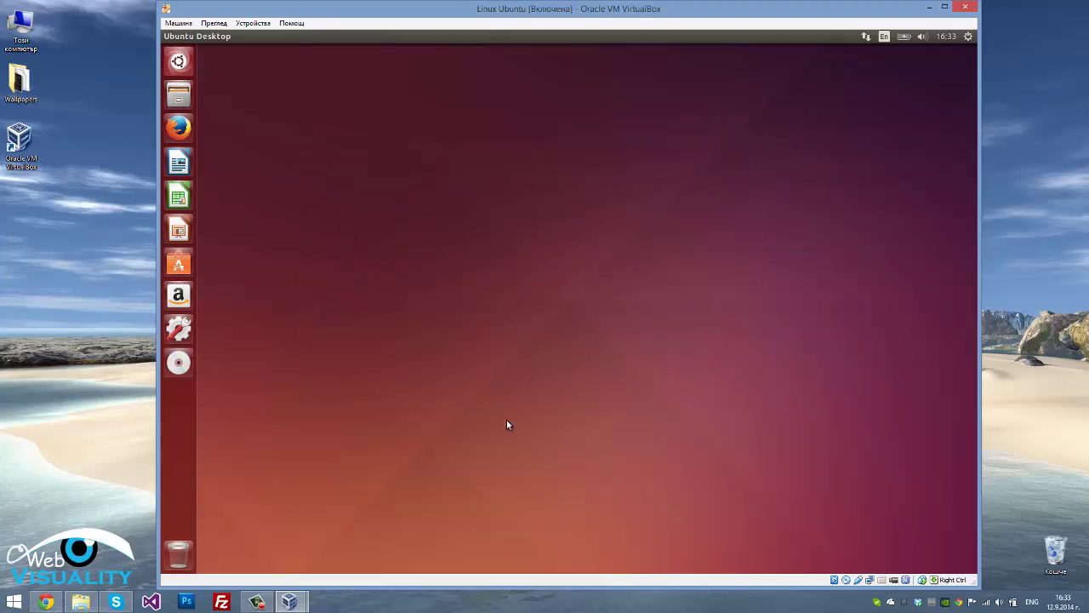
drag(507, 425, 811, 464)
Search the Ubuntu Dash for 'terminal' and launch the Terminal app
click(178, 62)
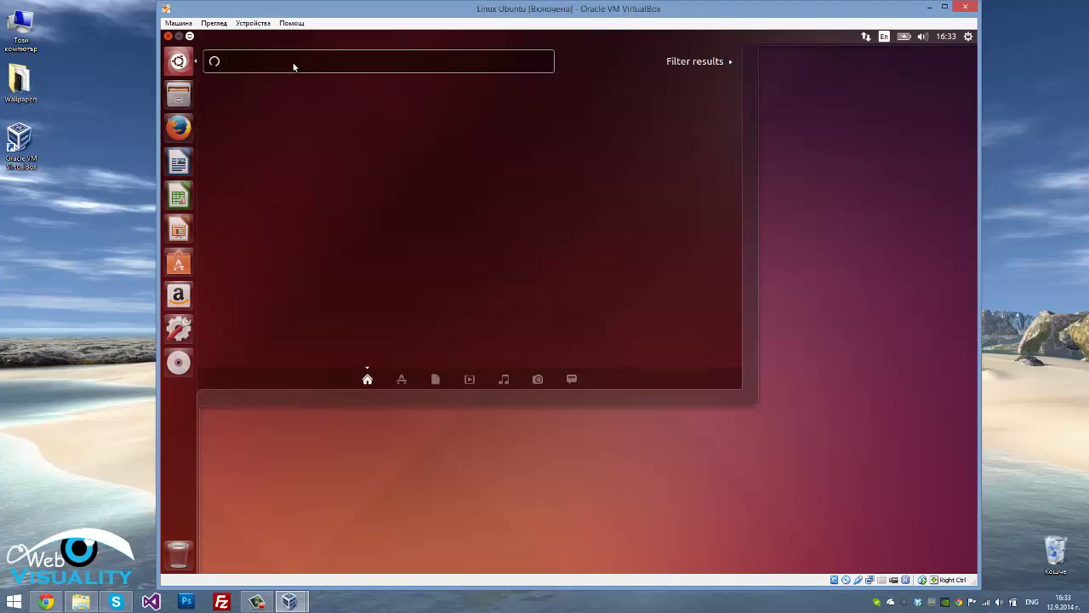
text(t)
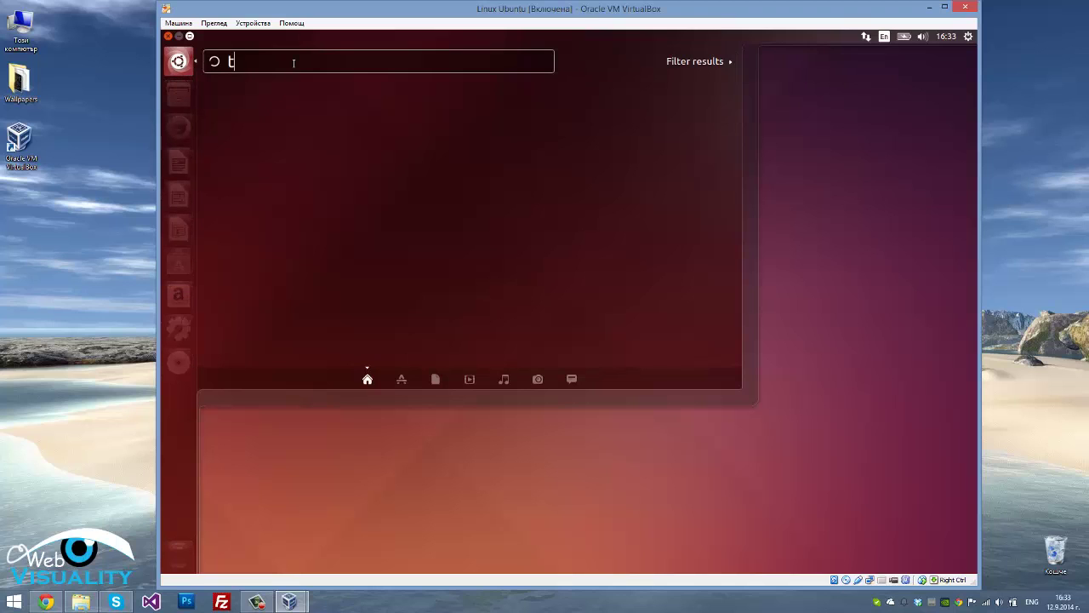
text(erminal)
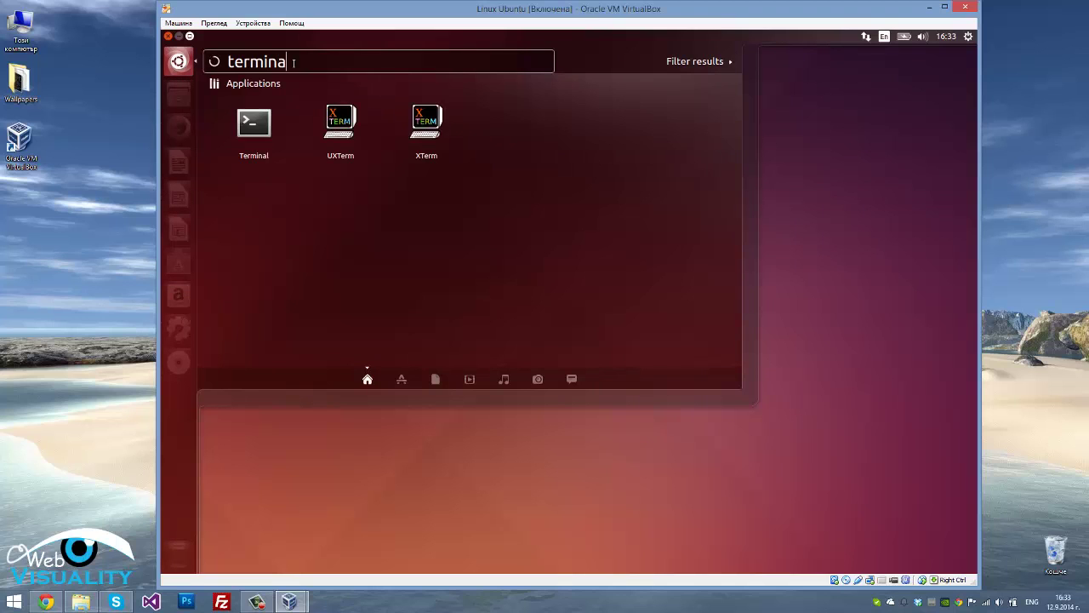
click(252, 127)
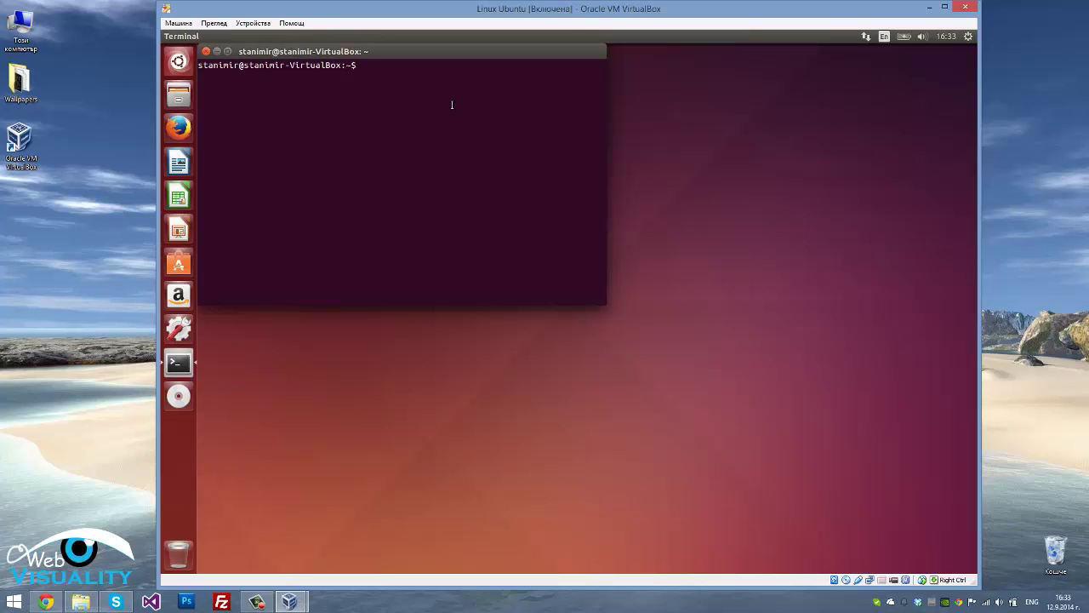
Run 'sudo add-apt-repository ppa:webupd8team/java' in the terminal
text(sudo add-apt-repository ppa:w)
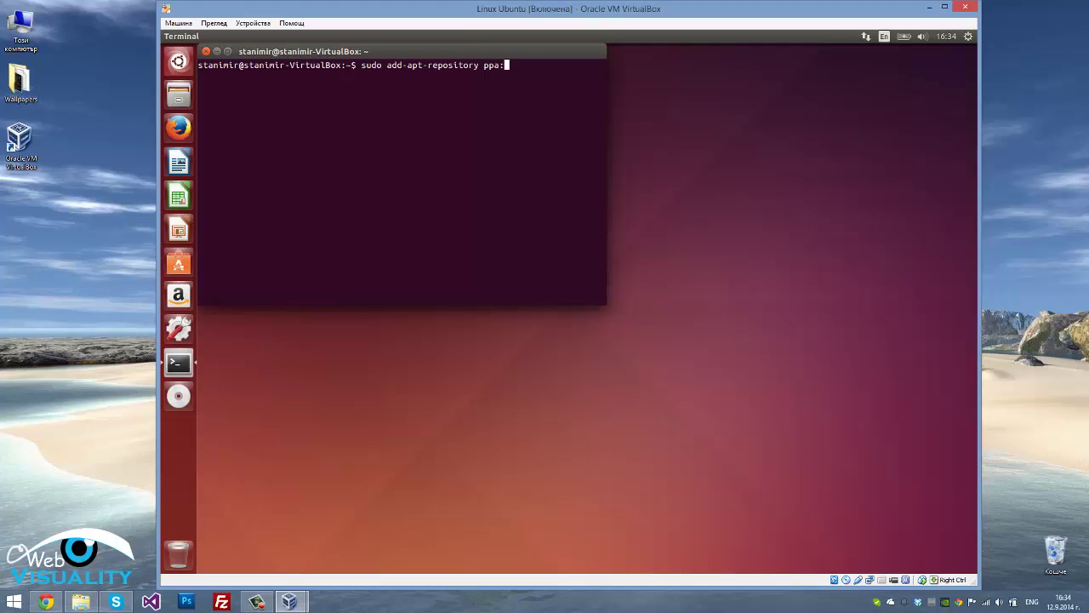
text(ebupd8team/java)
key(Return)
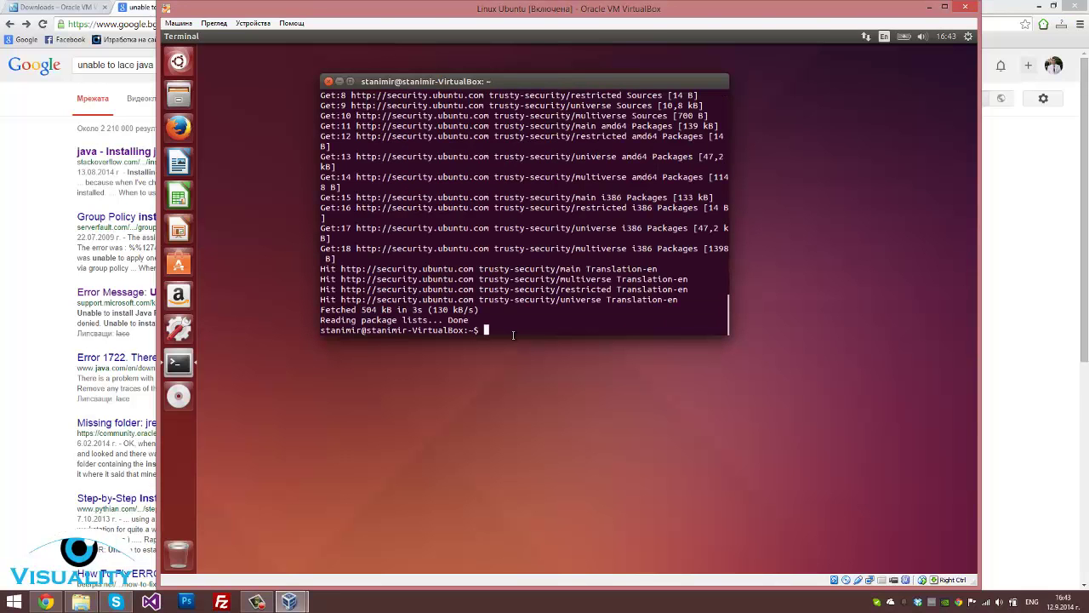
Run 'sudo apt-get install oracle-java8-installer' and answer y to continue
text(sudo apt-get install oracle-java8-installer)
key(Return)
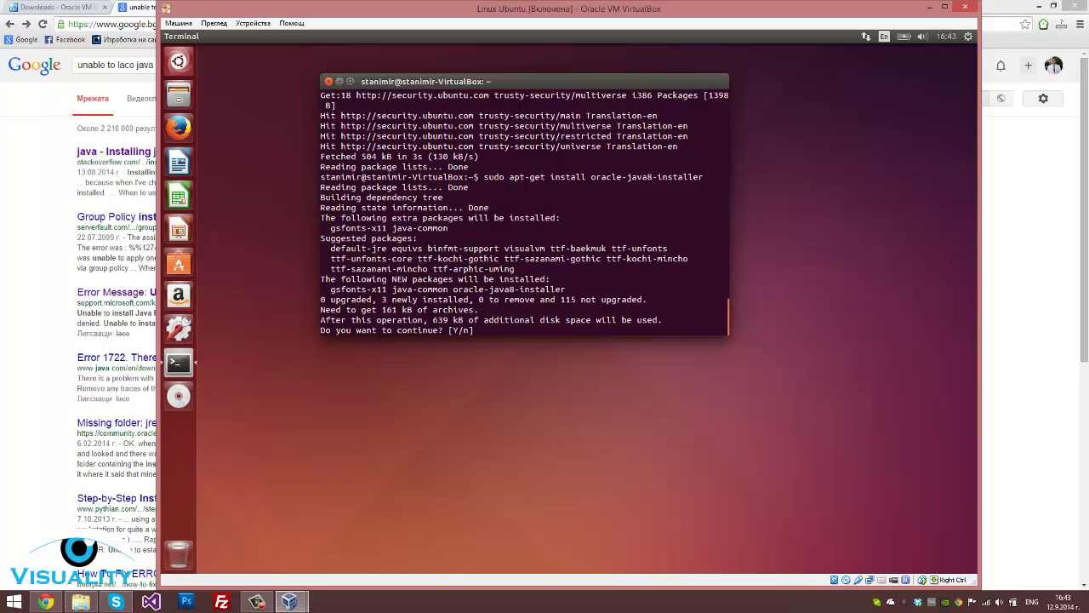
text(y)
key(Return)
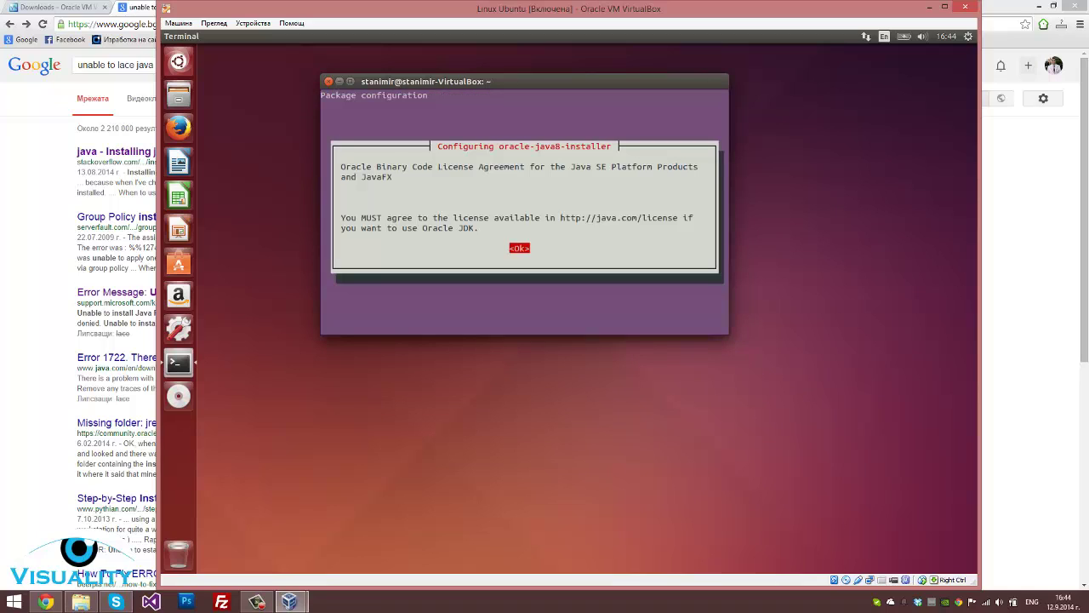
Acknowledge the Oracle license notice and choose Yes to accept the Binary Code license
key(Return)
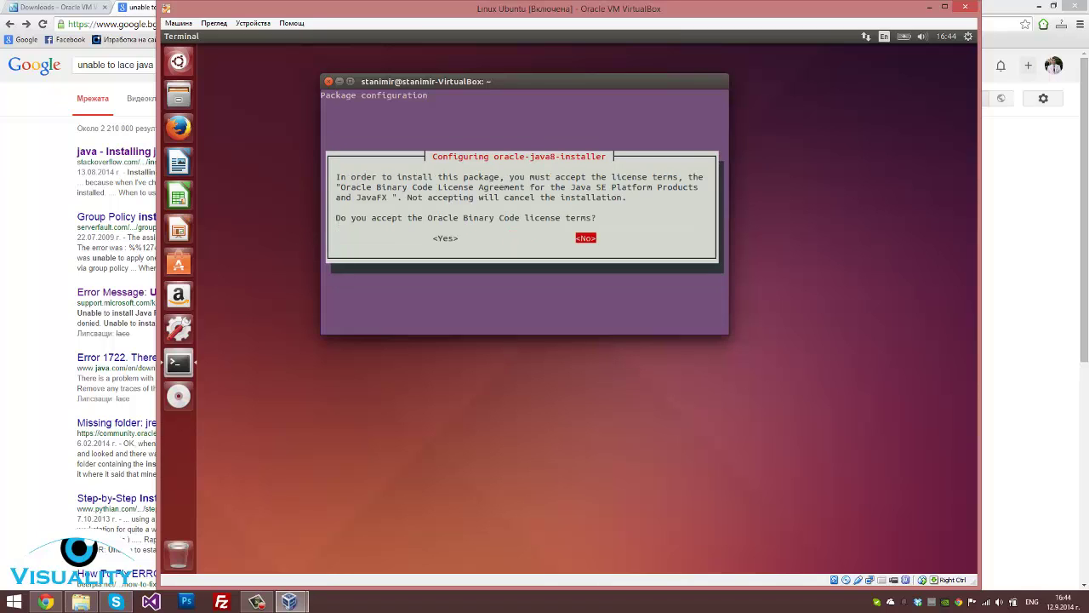
key(Left)
key(Return)
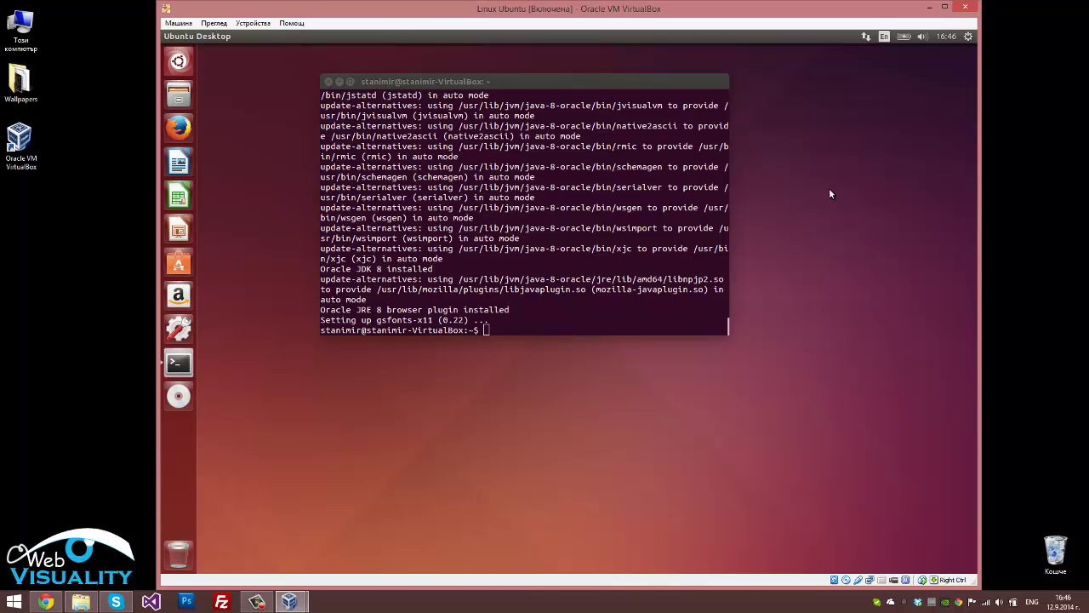
Install oracle-java8-set-default to make Java 8 the system default
text(sudo)
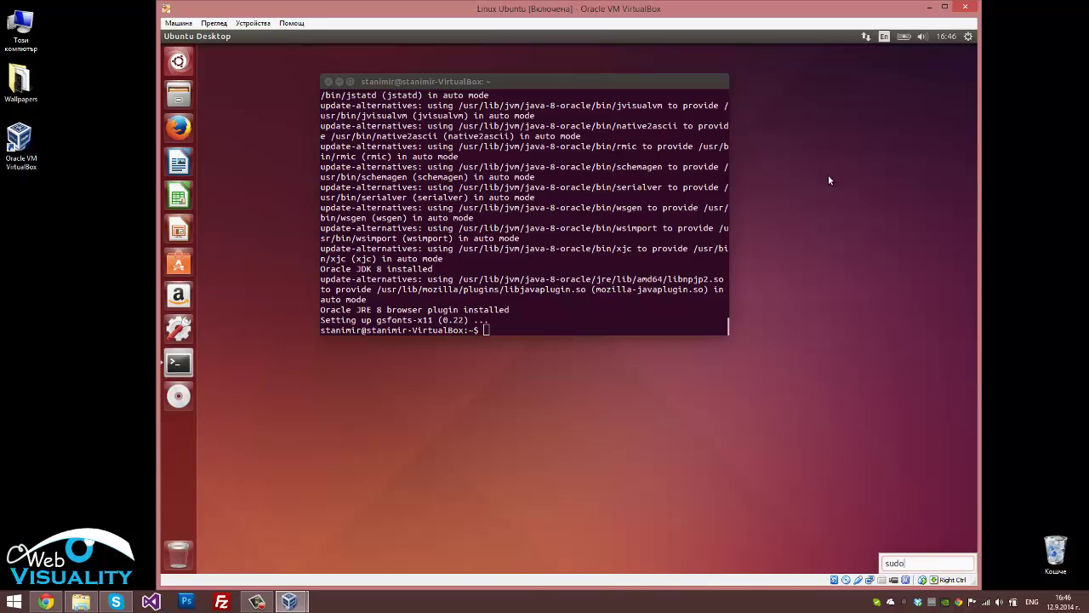
click(513, 328)
text(sudo)
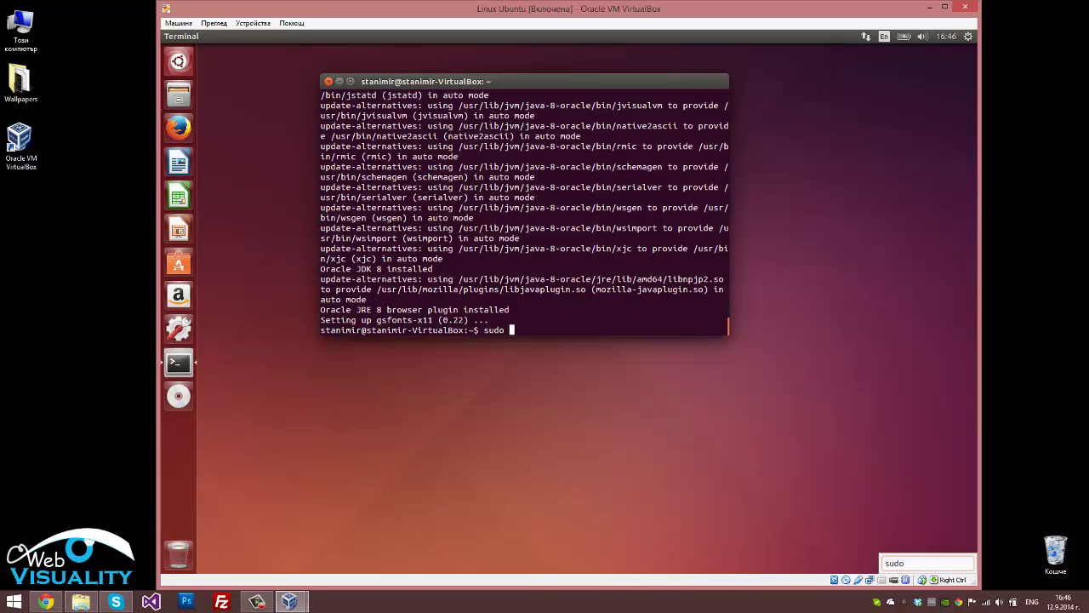
text( apt-get)
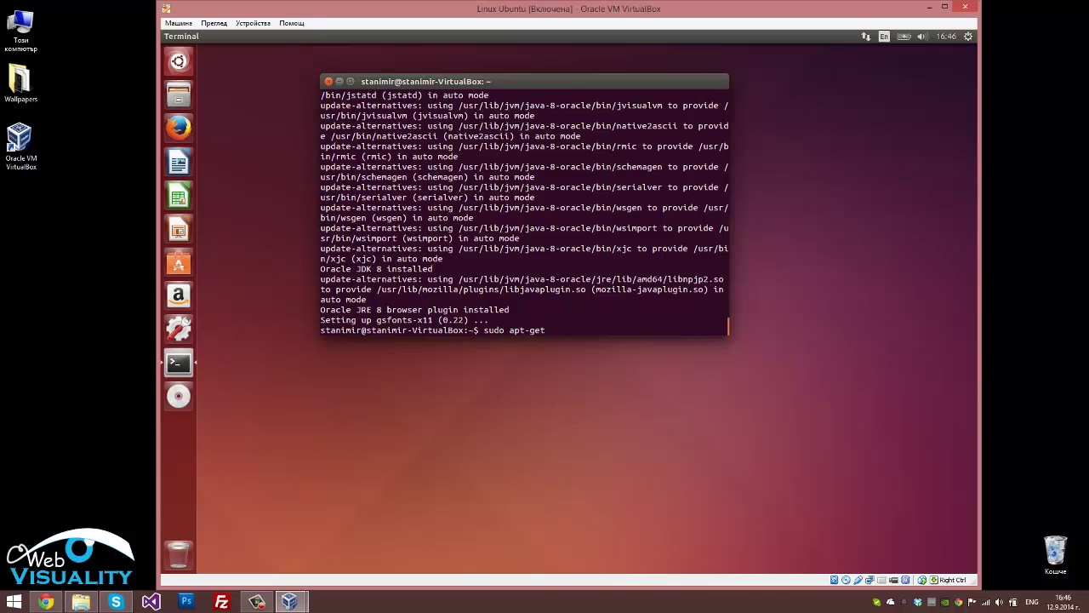
text( install)
text(oracle-java8-set-default)
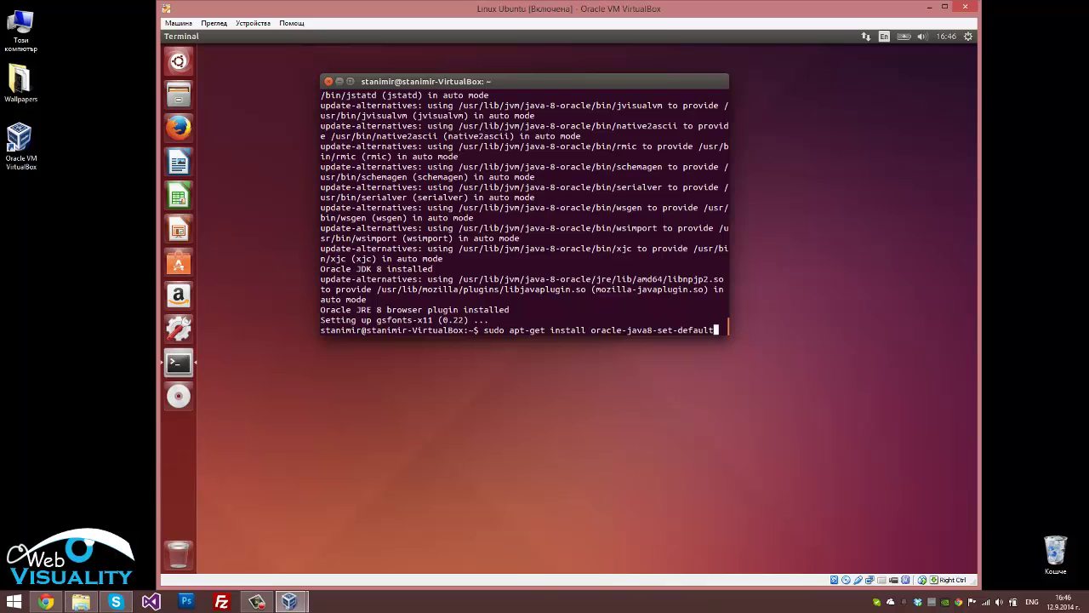
key(Return)
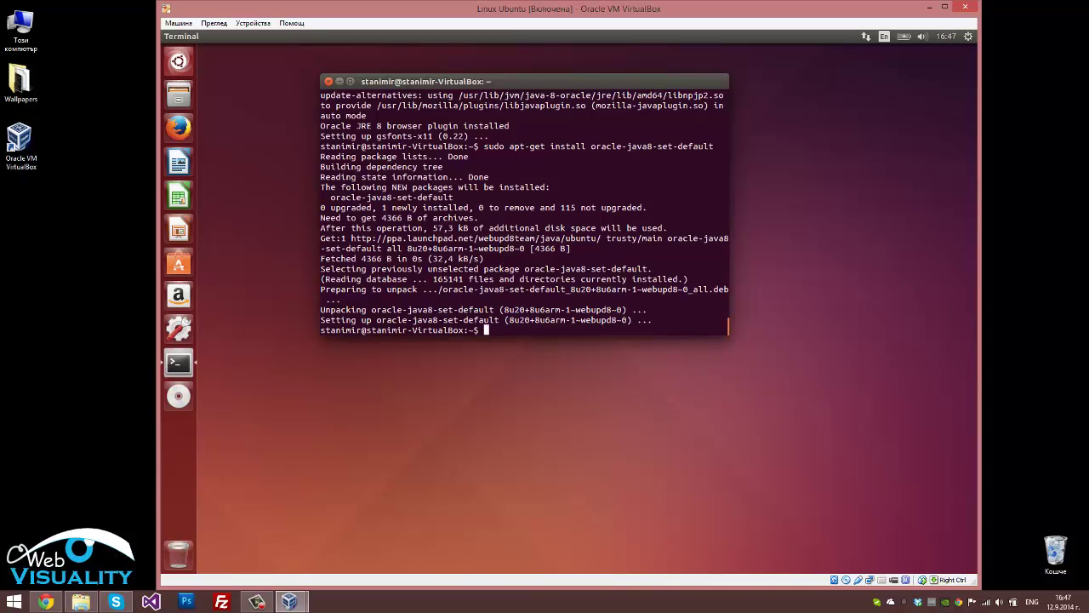
Confirm 'java -version' reports 1.8.0_20, then close the terminal
text(java -version)
key(Return)
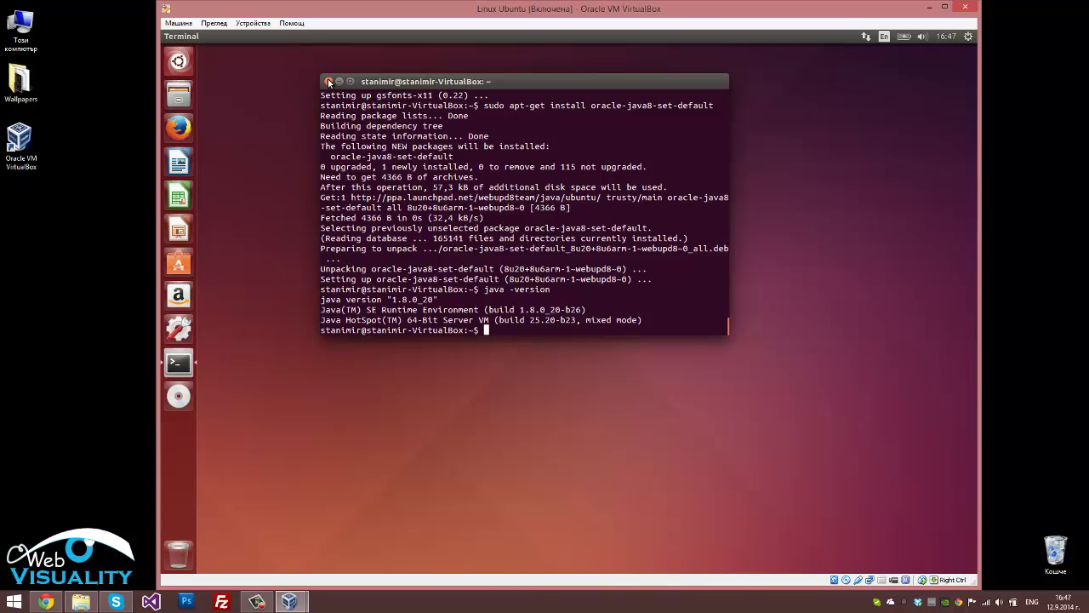
key(Return)
key(Return)
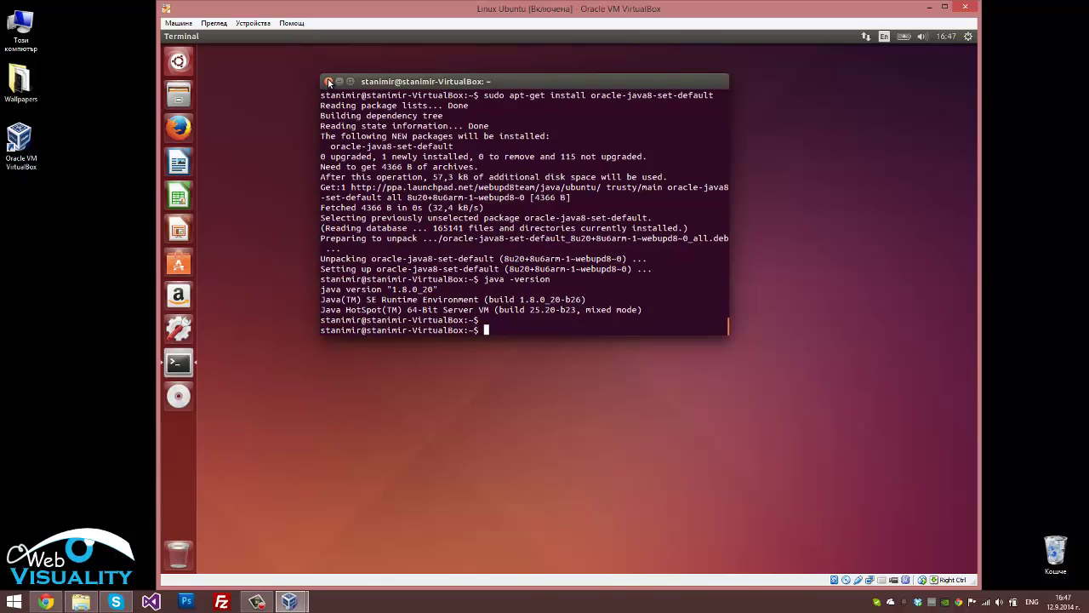
click(328, 82)
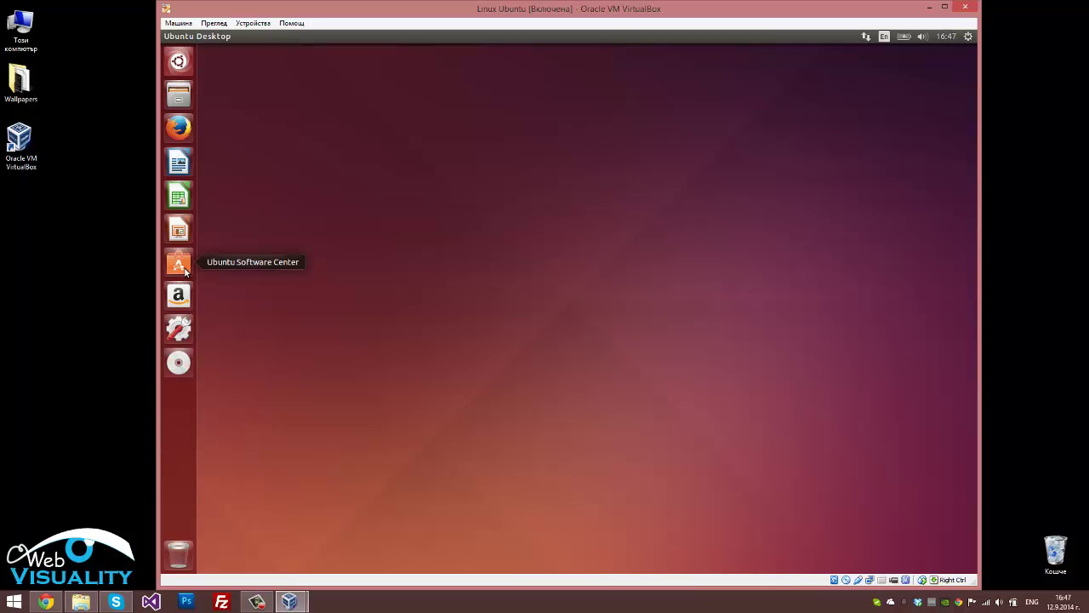
In Ubuntu Software Center, search 'eclipse' and choose Install on the Eclipse result
click(179, 265)
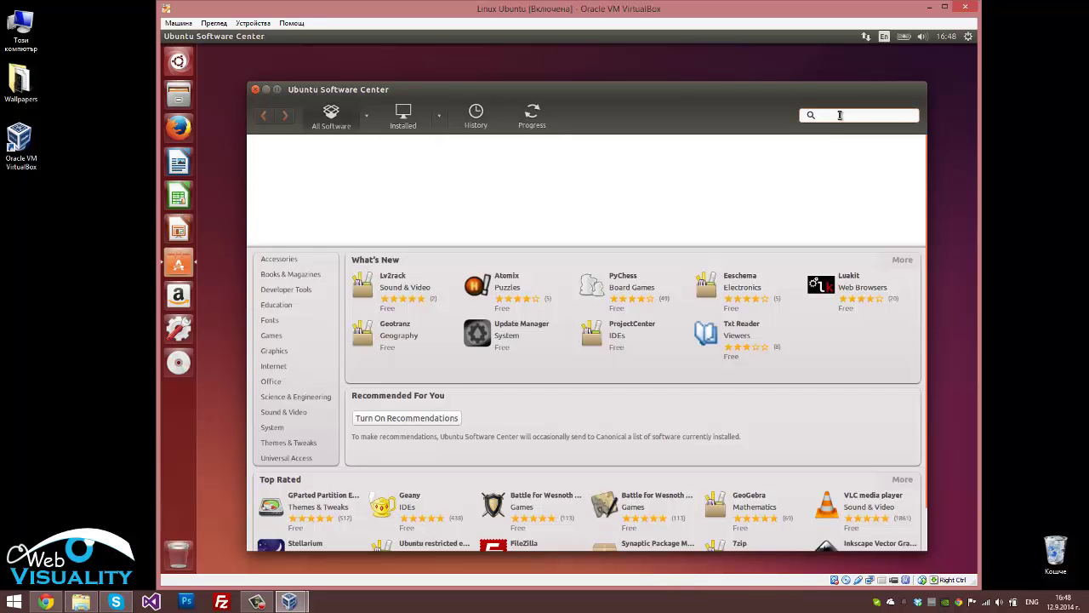
click(839, 115)
text(eclipse)
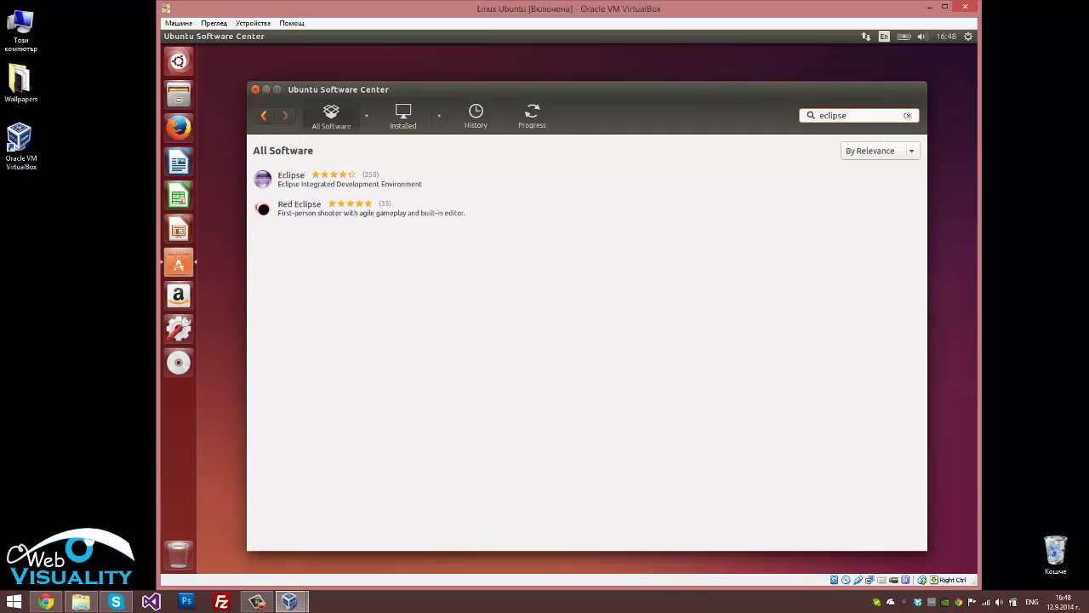
click(301, 182)
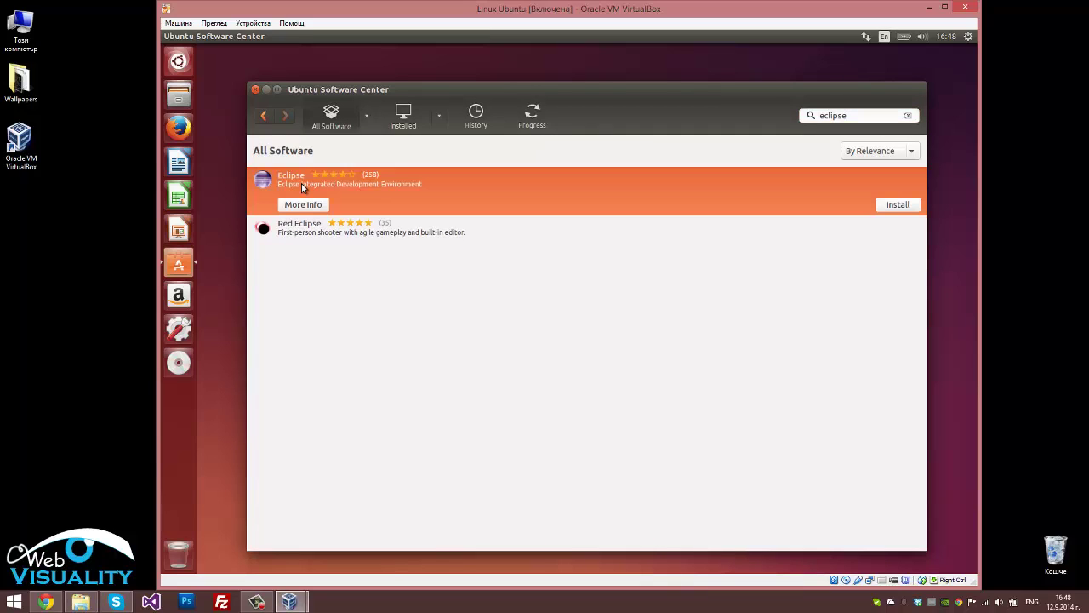
click(898, 204)
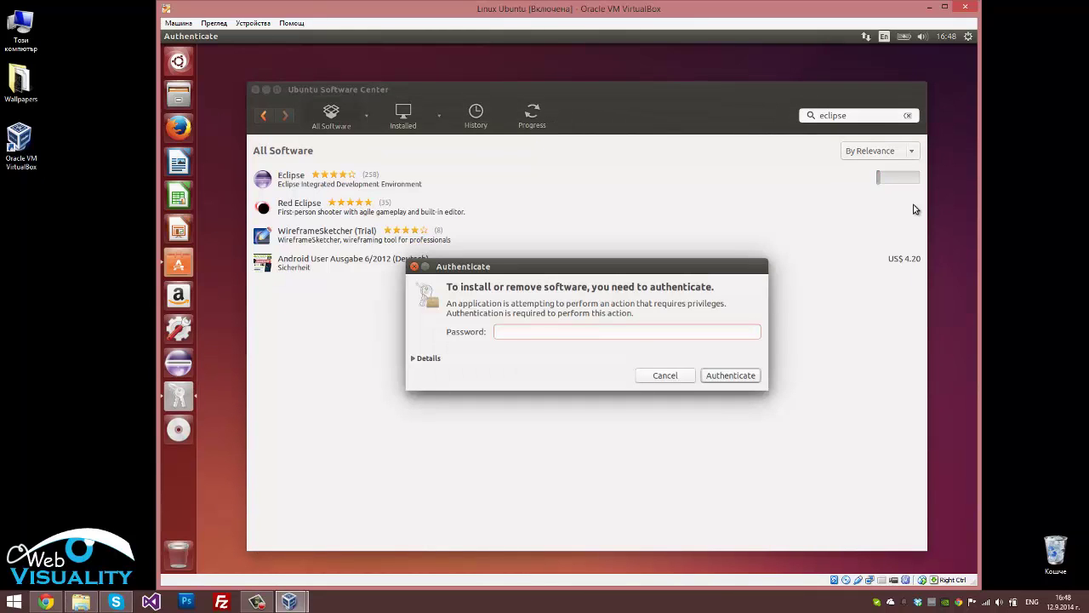
Enter the account password in the Authenticate dialog to authorise the Eclipse install
text(•••••••)
key(Return)
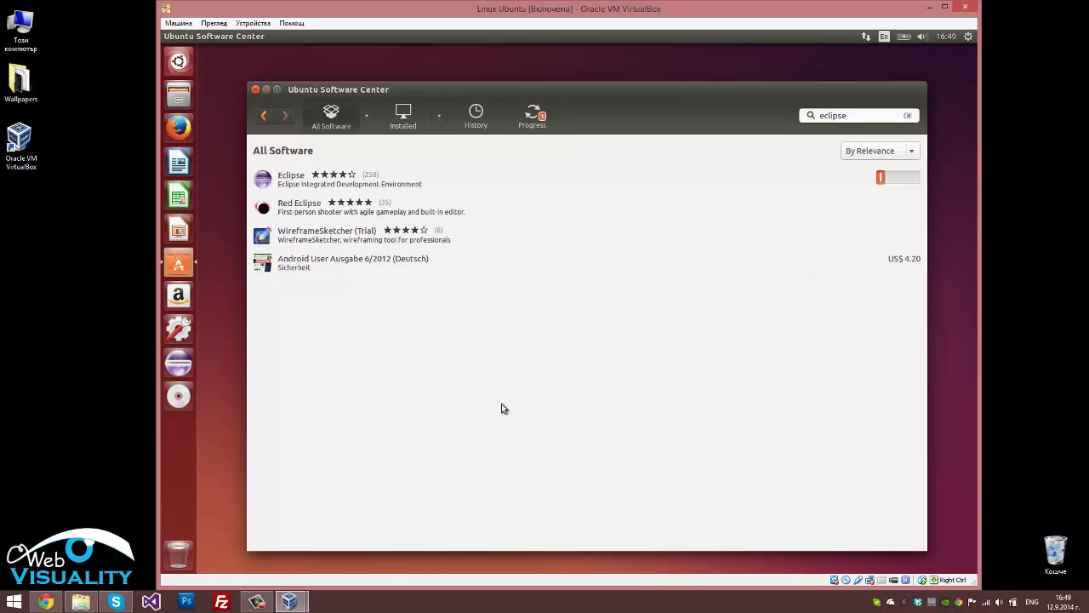
Bring up the screen recorder's control panel from the Windows taskbar, showing 0:31:24 recorded
click(256, 602)
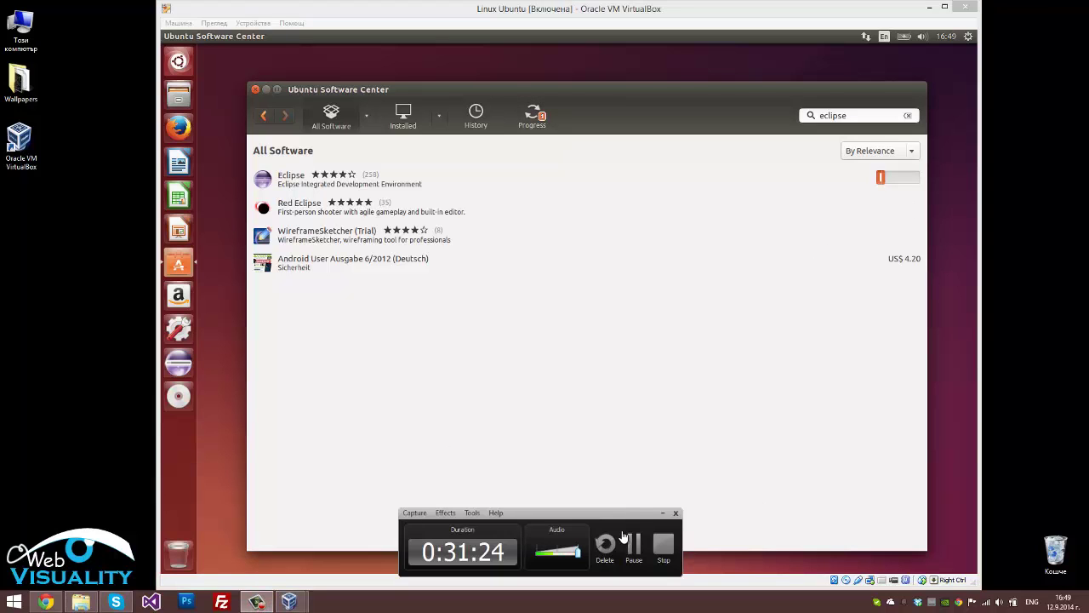